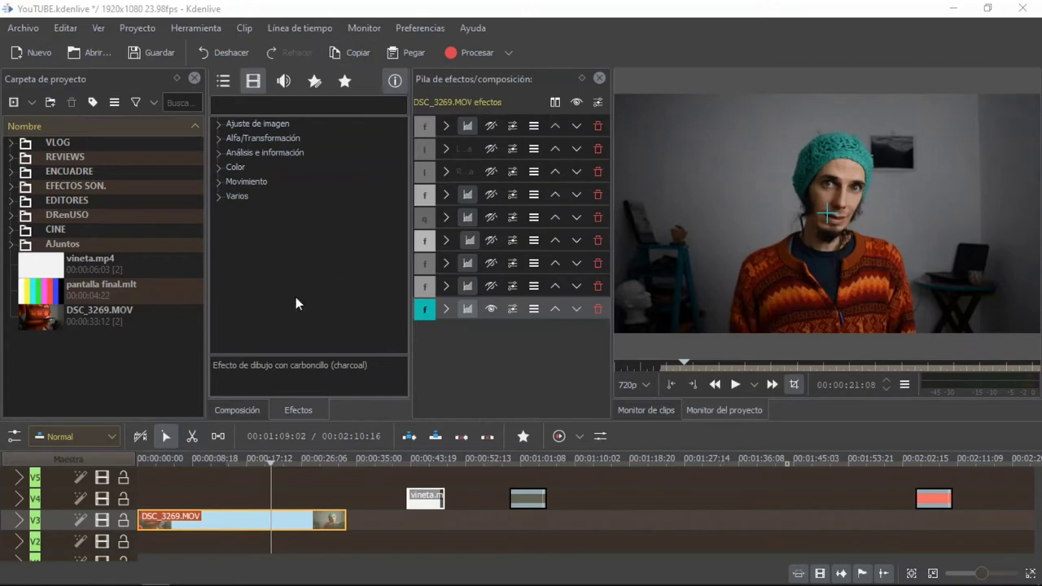
Look through the available compositions and audio effects, ending on the video effects list.
left_click(238, 411)
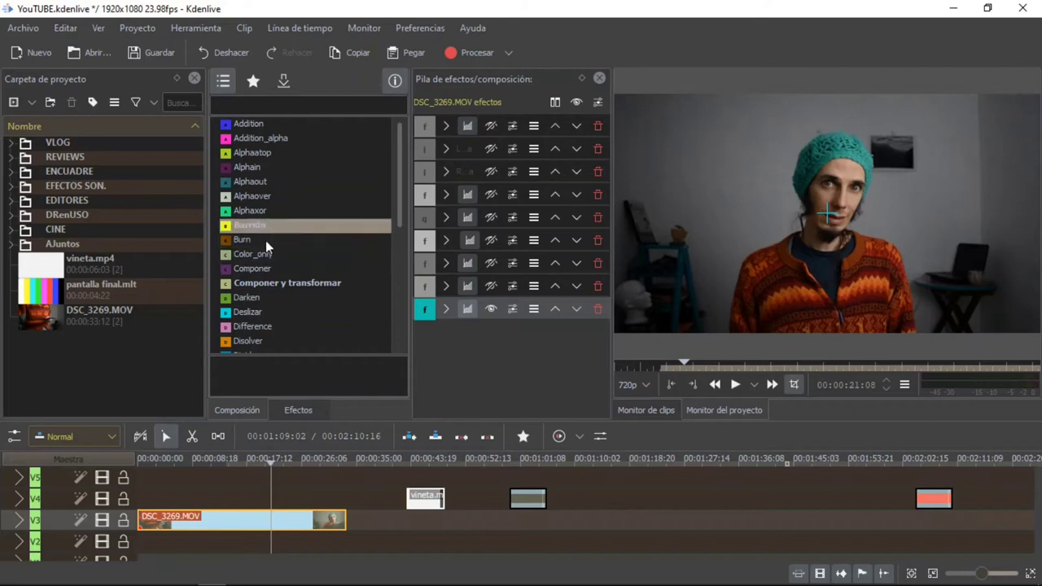
left_click(285, 409)
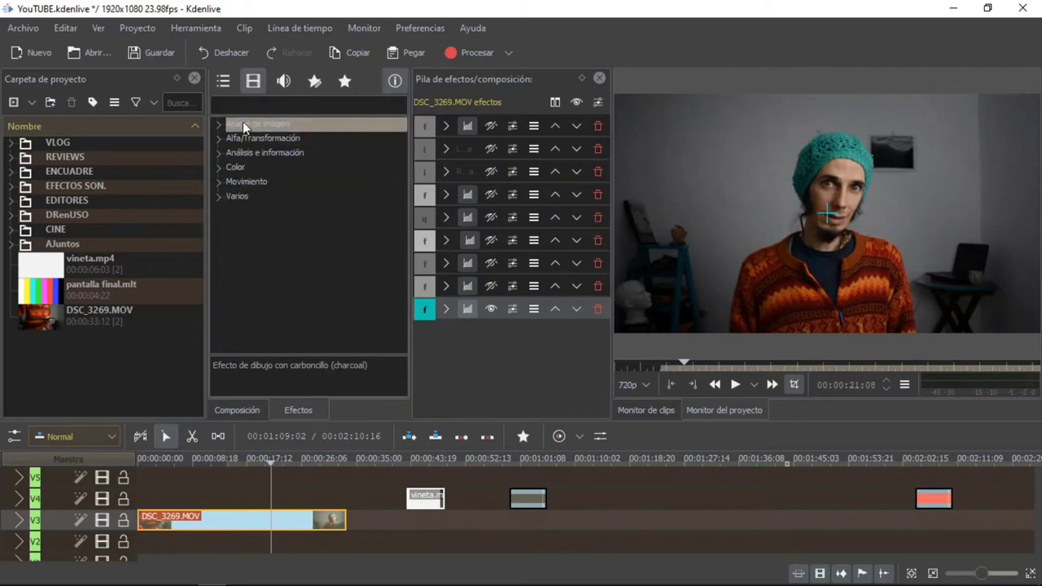
left_click(284, 84)
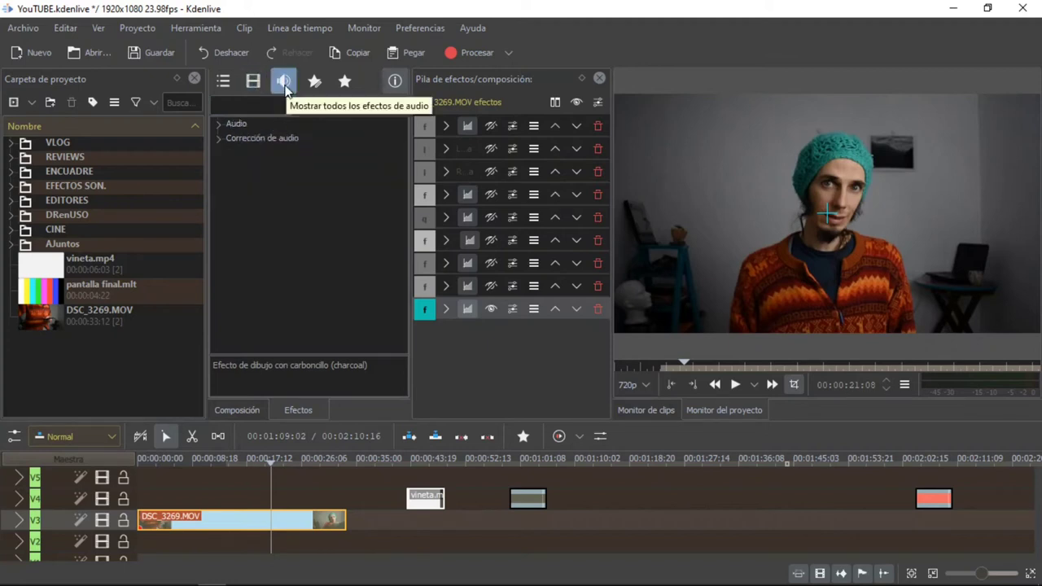
left_click(252, 83)
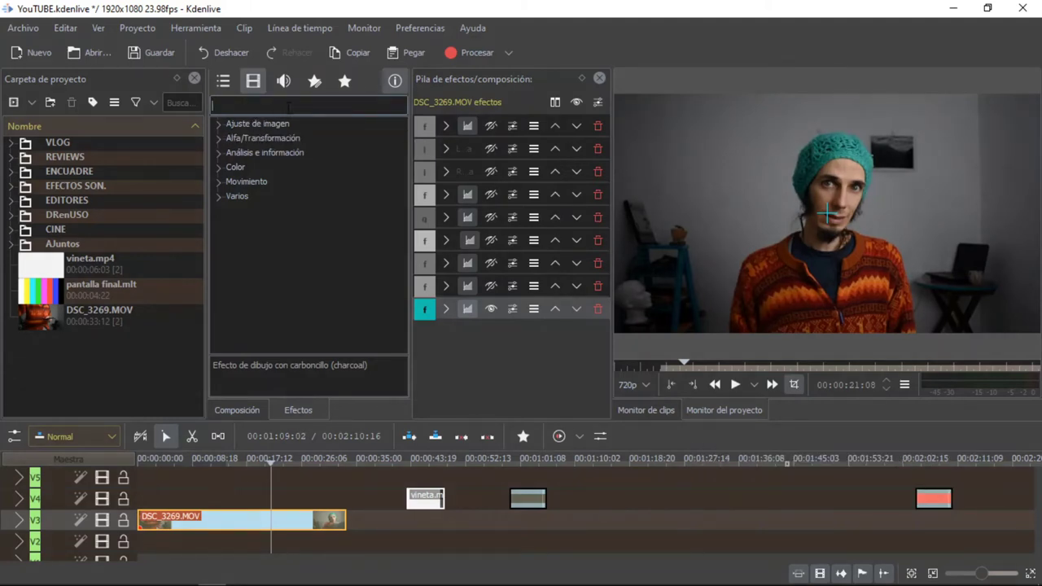
Find the Película antigua effect by searching "peli" and add it to the DSC_3269.MOV clip.
type("peli")
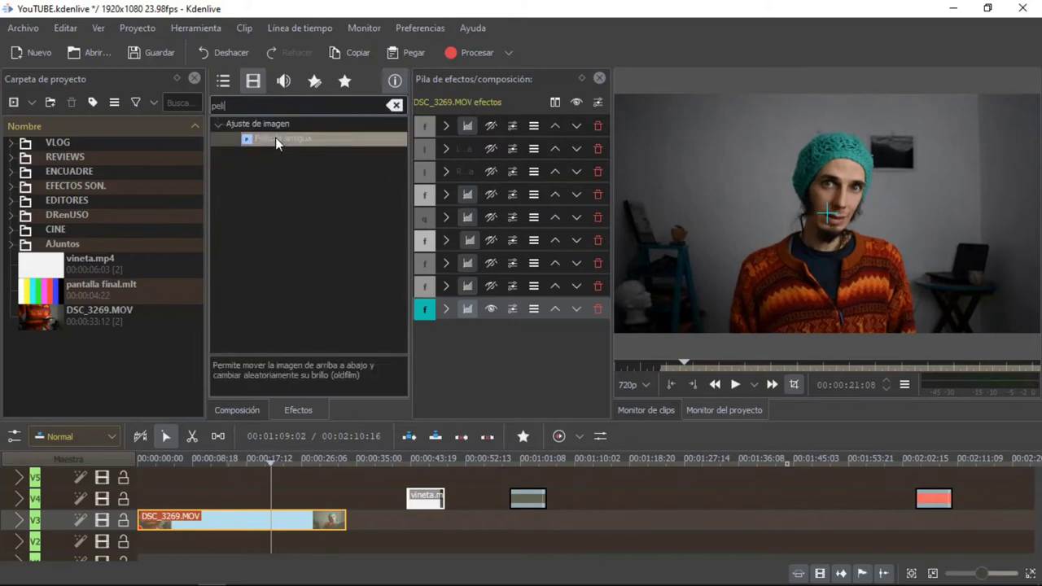
left_click(276, 140)
double_click(275, 139)
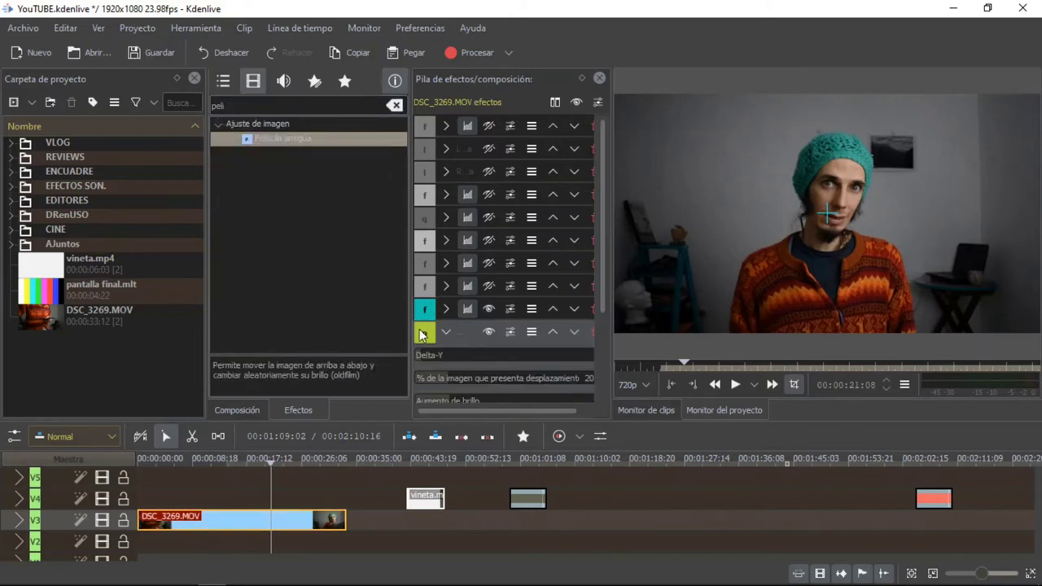
left_click_drag(603, 302, 601, 350)
Play the clip from about 11 seconds, with the monitor's preview resolution lowered to 270p.
left_click(211, 463)
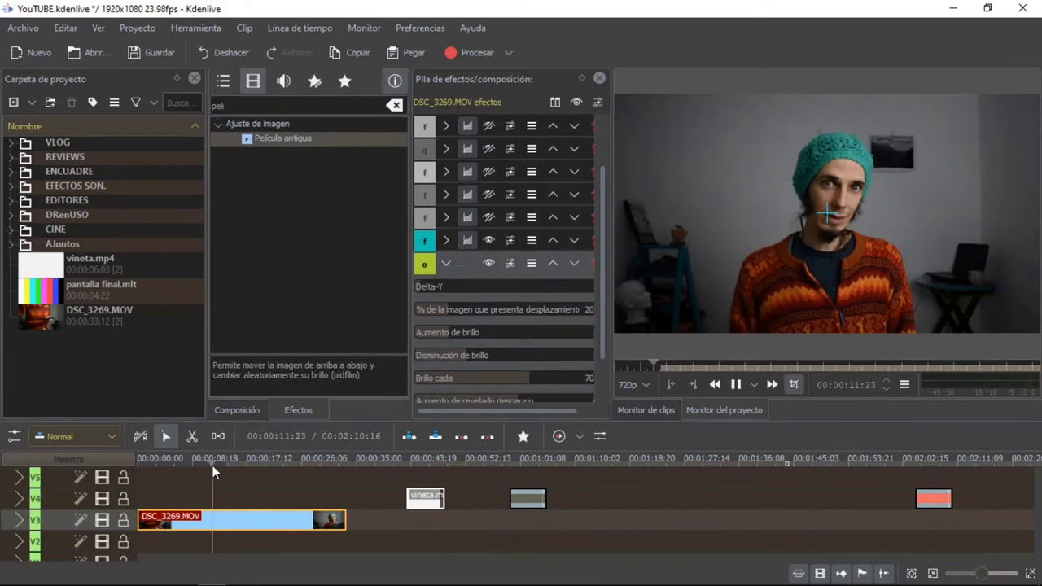
key("space")
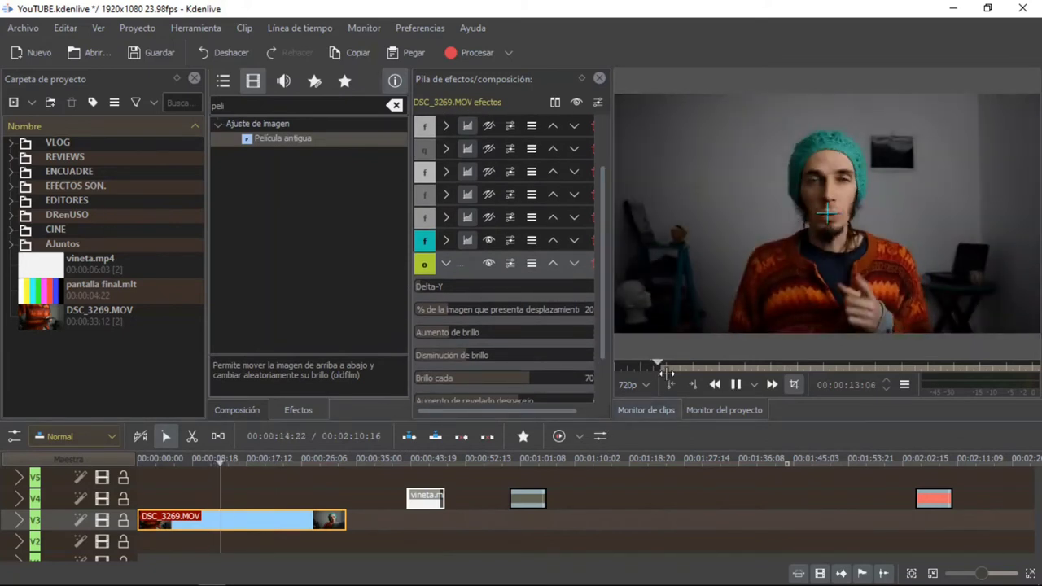
key("space")
left_click(647, 384)
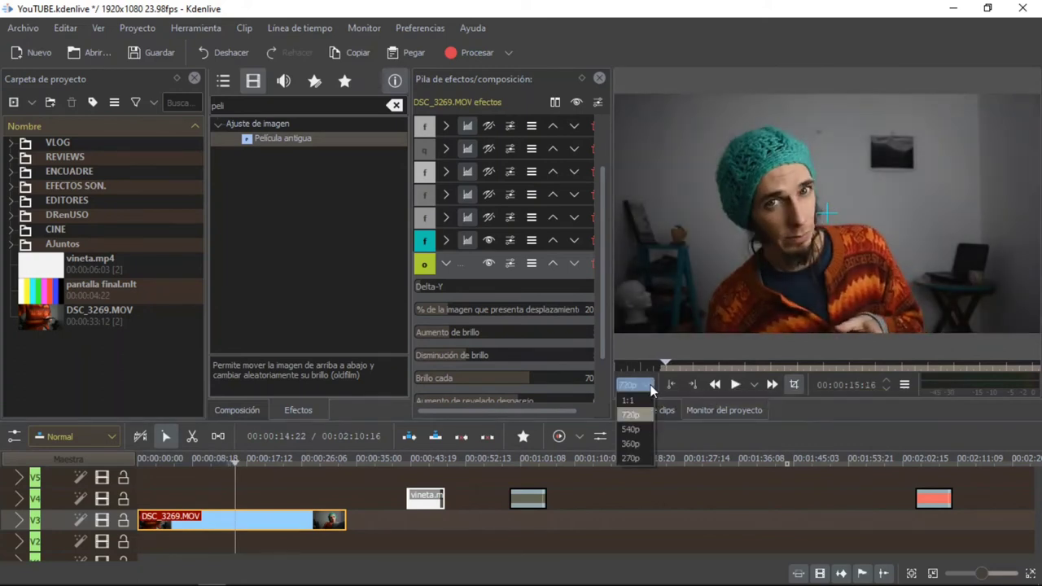
left_click(630, 459)
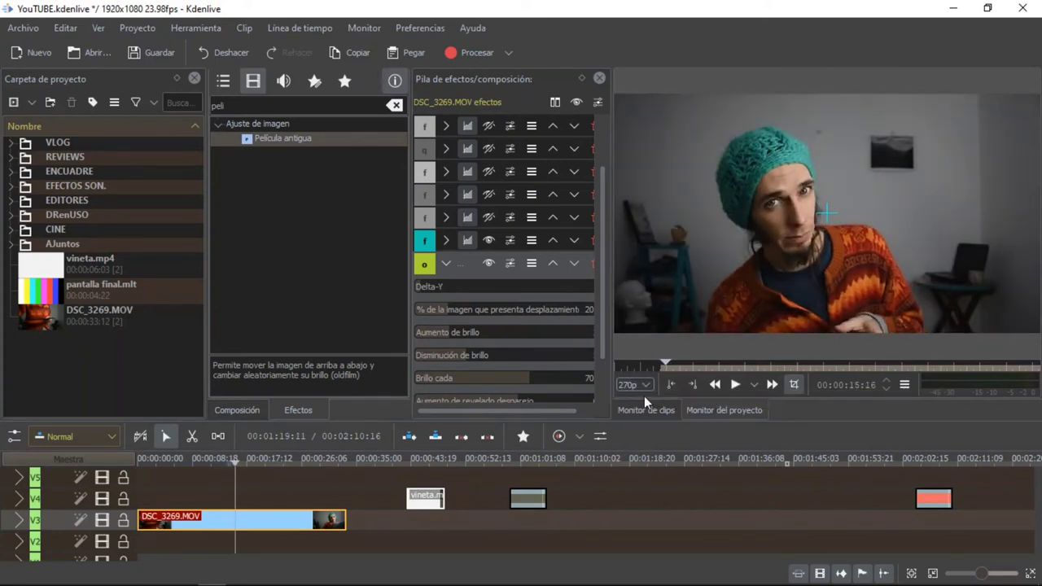
key("space")
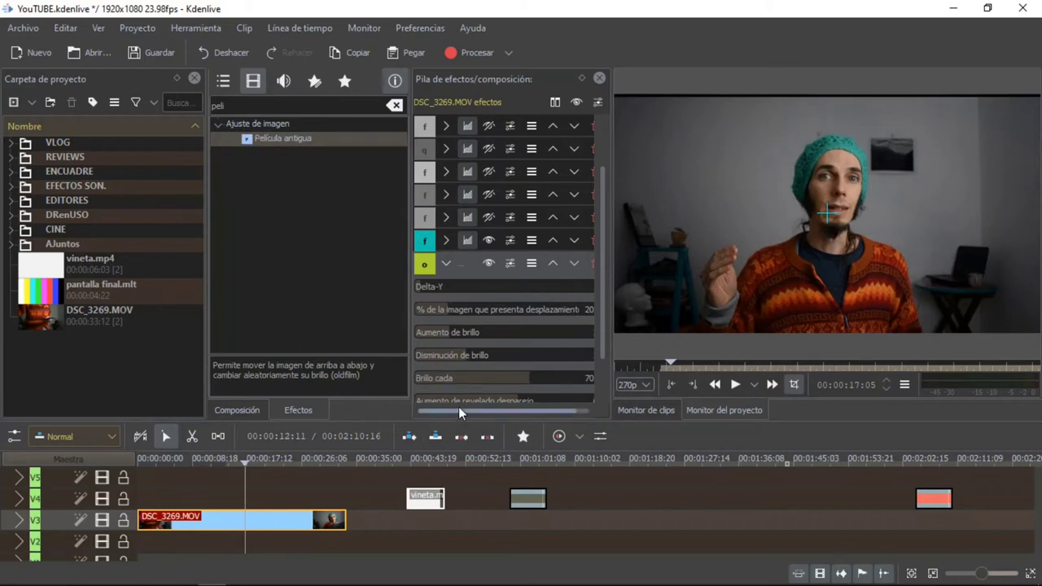
Widen the effect stack and compare the picture with the Película antigua effect disabled and enabled.
left_click_drag(459, 410, 494, 412)
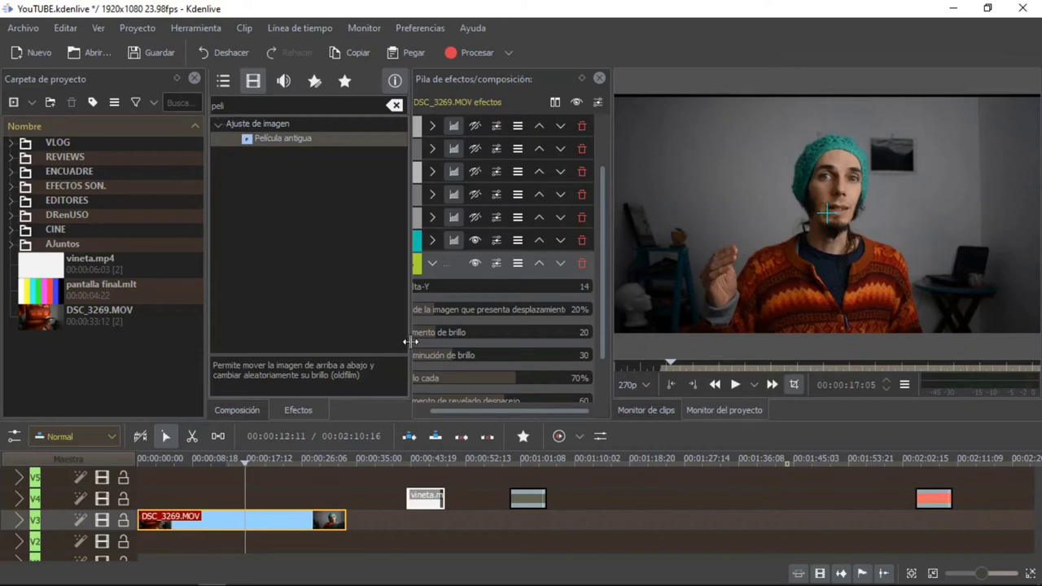
left_click_drag(409, 342, 374, 342)
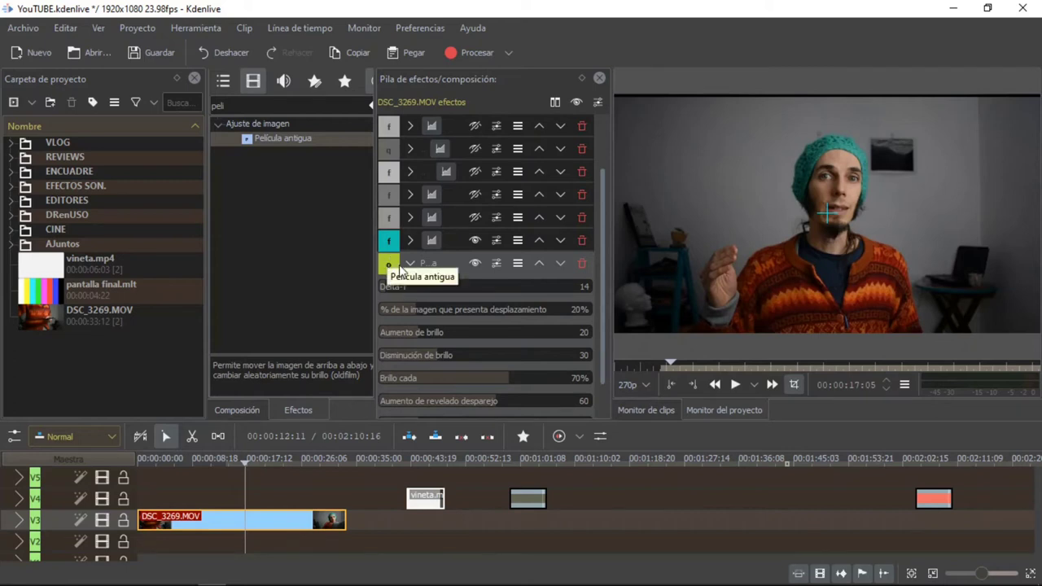
left_click(476, 264)
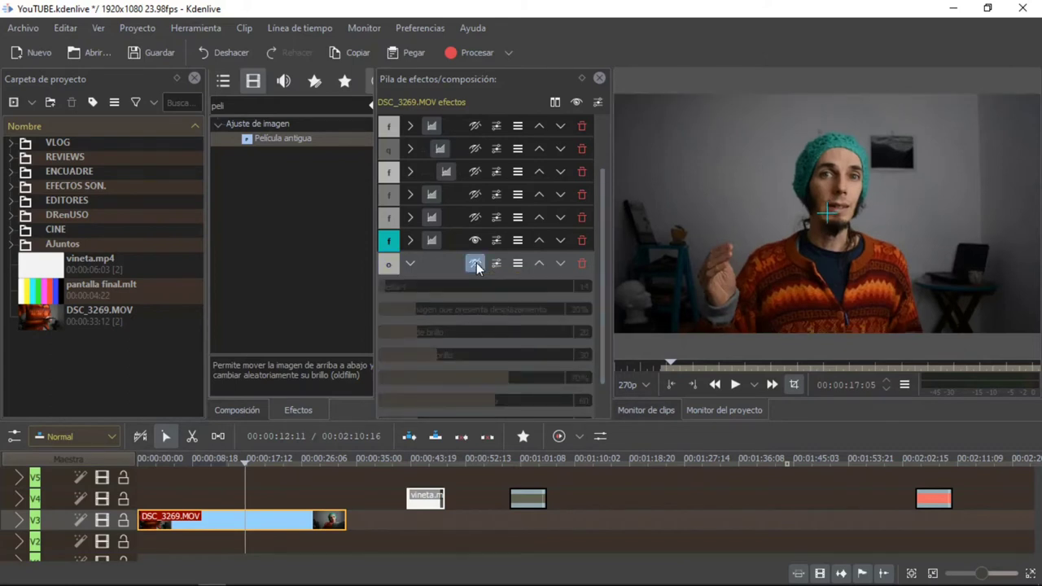
left_click(475, 263)
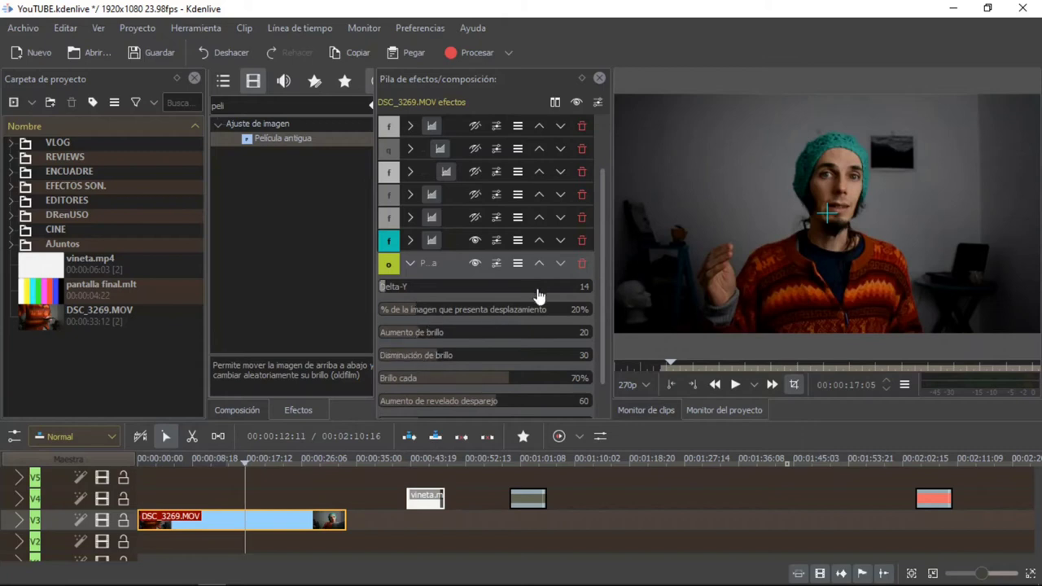
Delete the Película antigua effect from the clip and disable the last remaining effect in the stack.
left_click(584, 265)
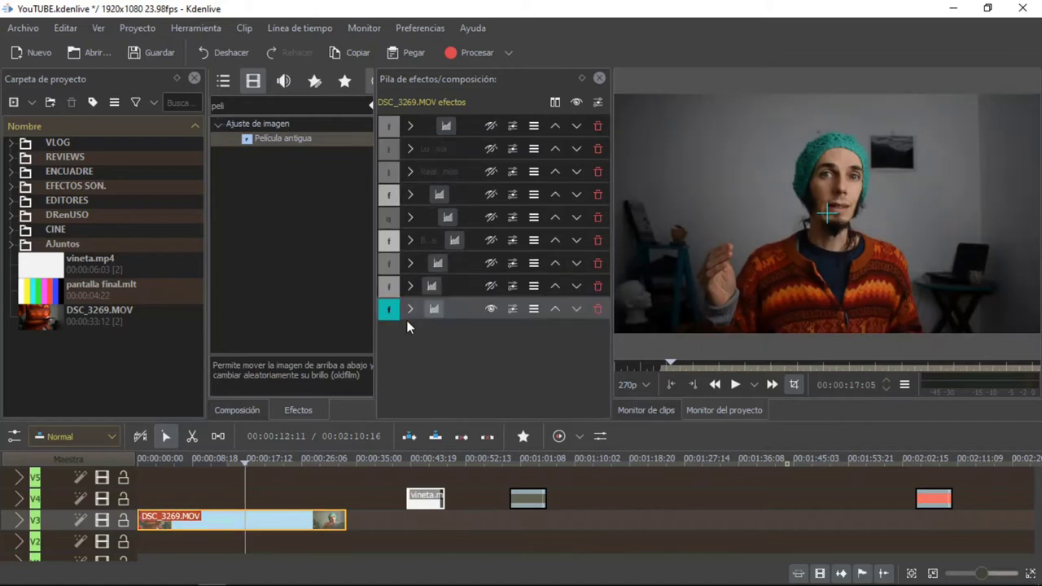
left_click(491, 310)
left_click_drag(376, 311, 384, 311)
Find the Carboncillo effect by searching "carbo", add it to the clip and set its Escala to 3.
double_click(295, 106)
type("carbo")
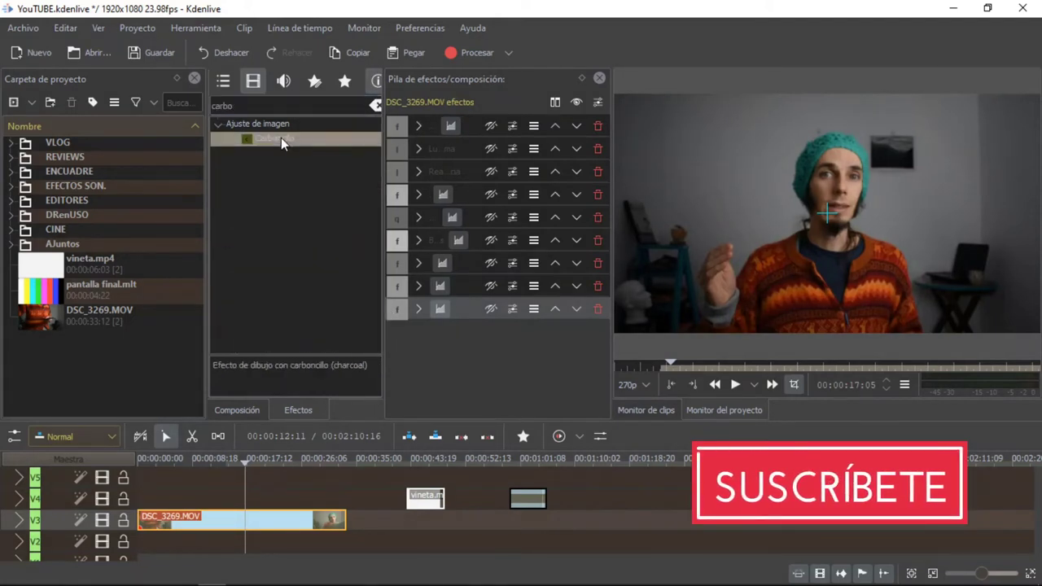
left_click_drag(281, 140, 410, 339)
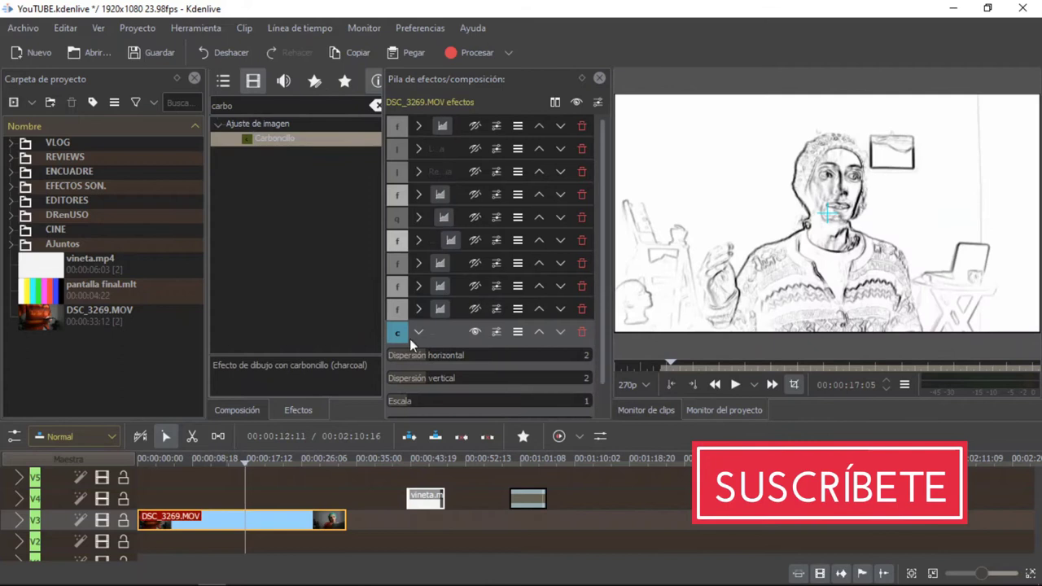
left_click(446, 402)
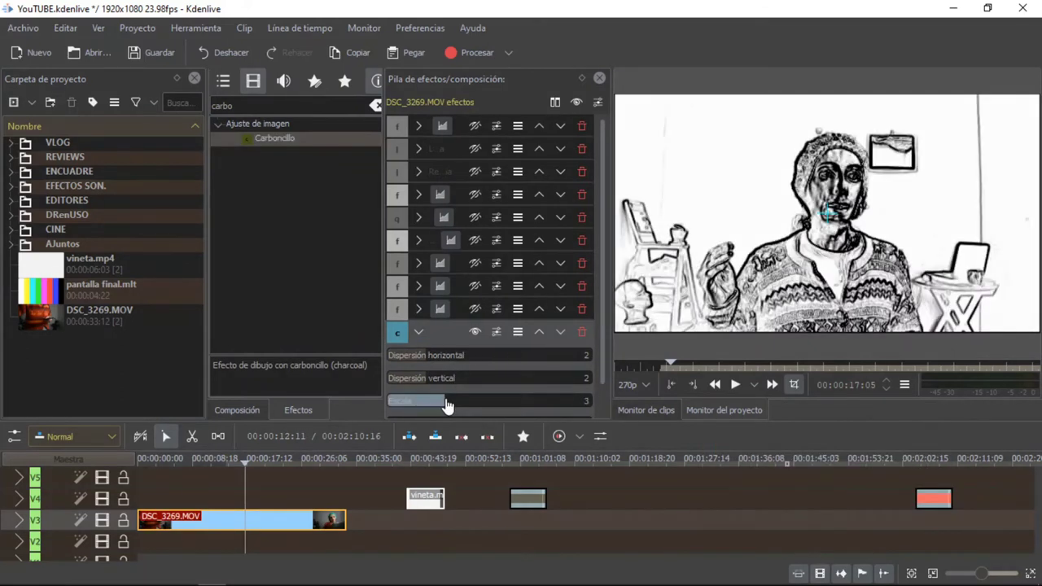
Delete the Carboncillo effect, clear the effects search and widen the effects list.
left_click(581, 331)
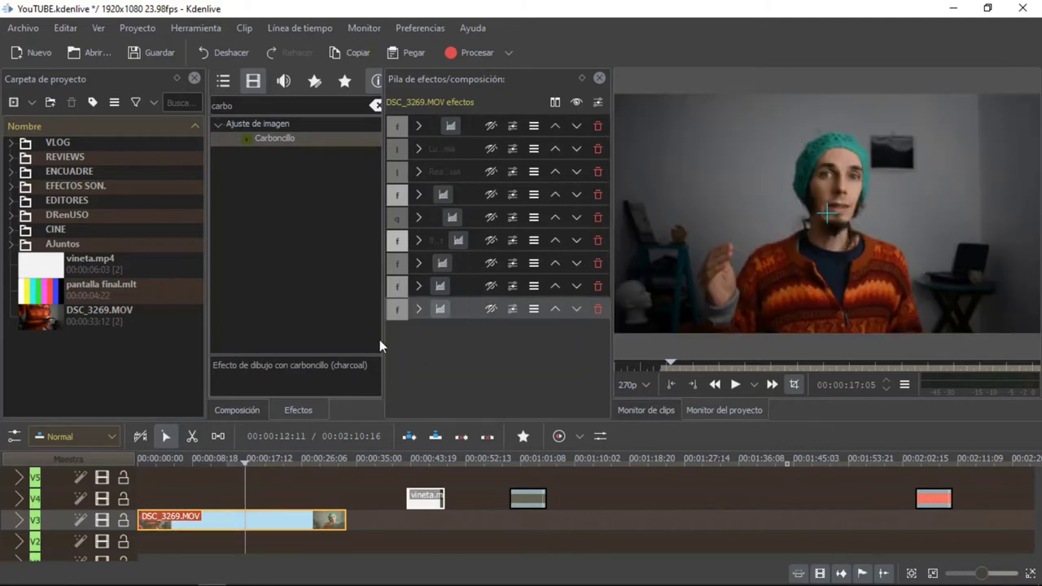
left_click_drag(382, 340, 376, 340)
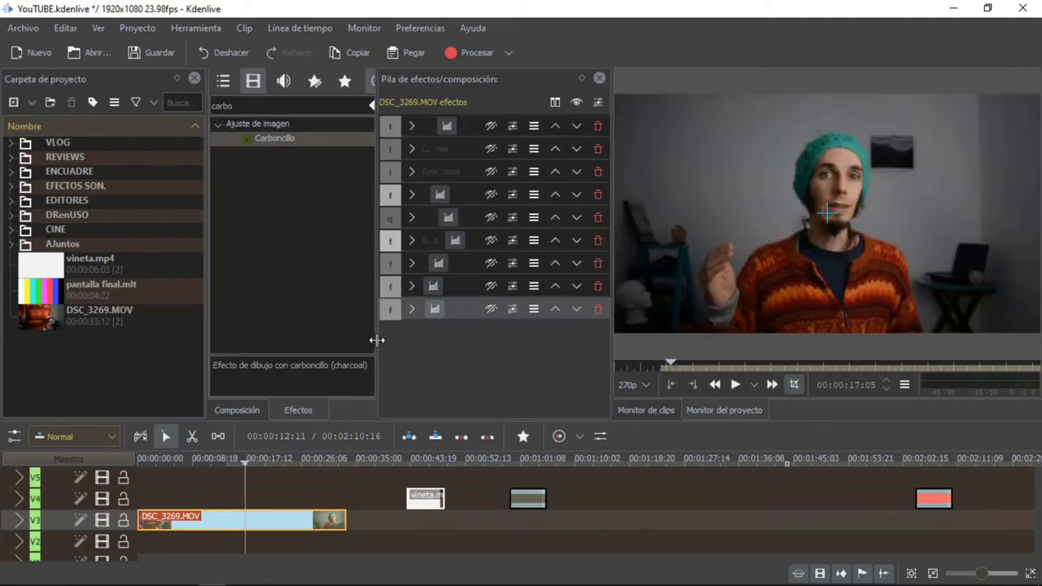
left_click_drag(376, 142, 410, 142)
left_click(391, 107)
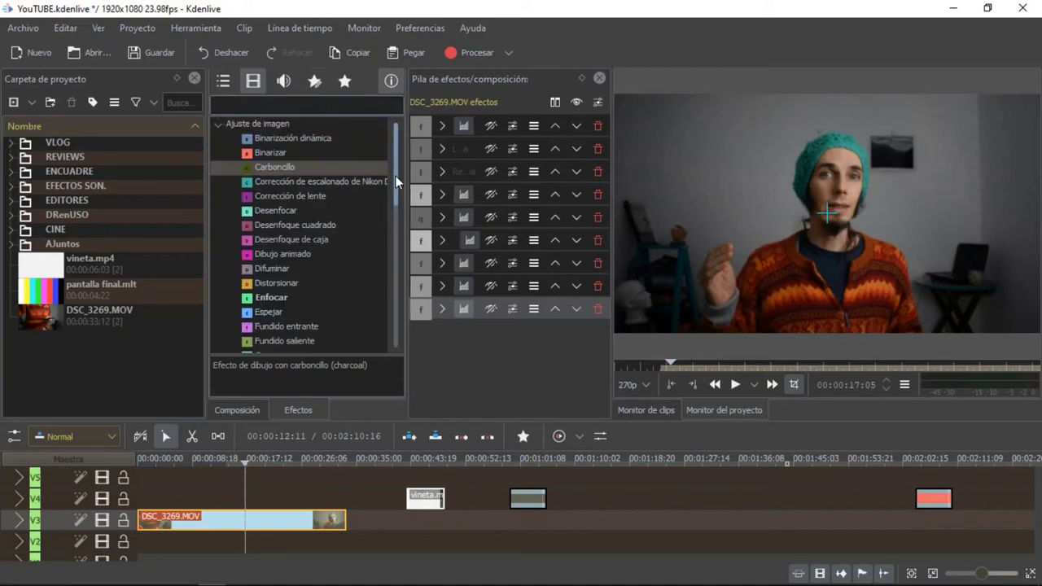
left_click_drag(407, 180, 401, 181)
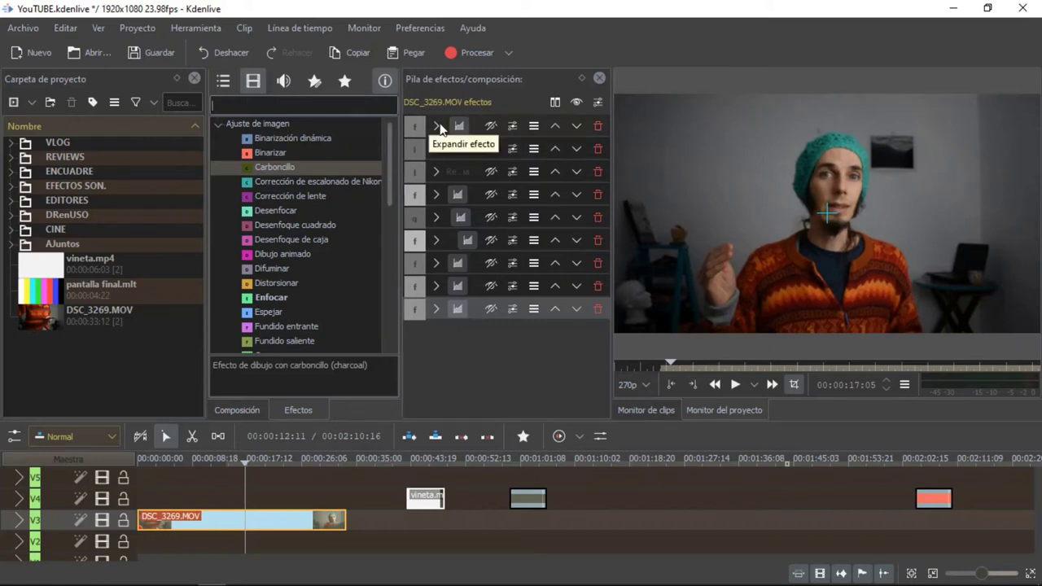
Enable the black-bars effect at the start of the stack, try different border widths and set Ancho del borde to 144.
left_click(491, 127)
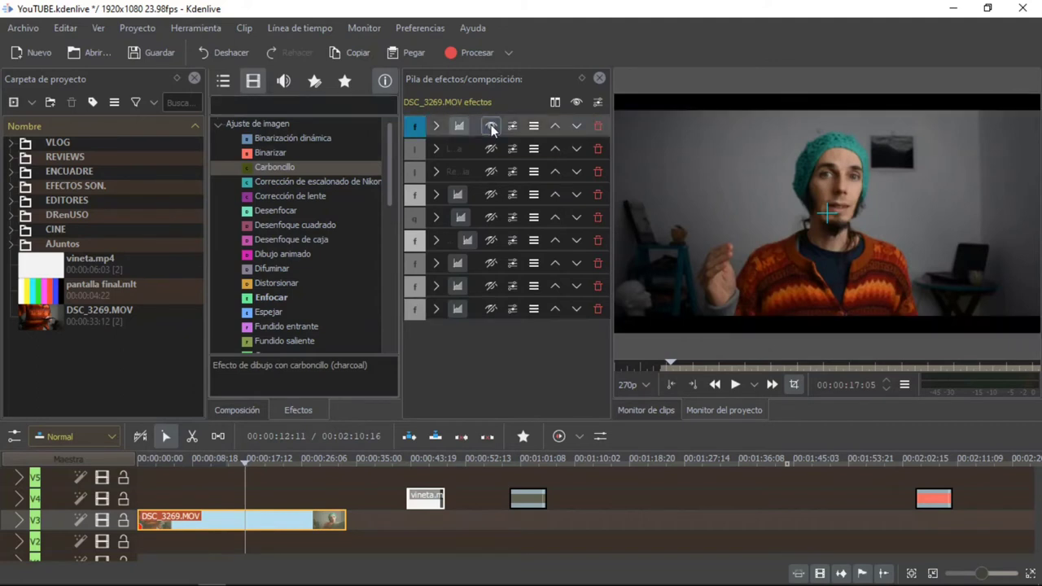
left_click(437, 126)
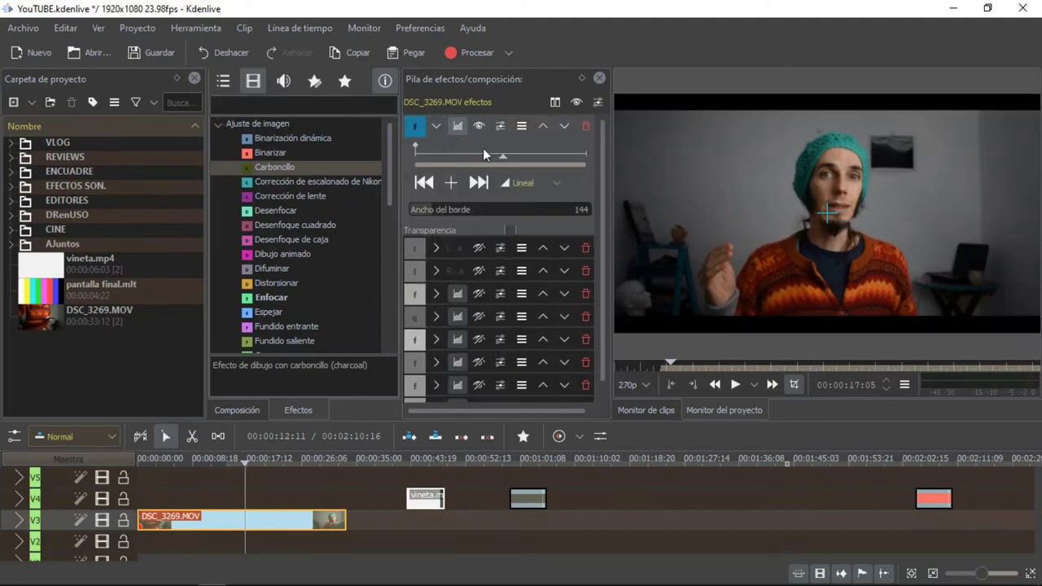
left_click(491, 211)
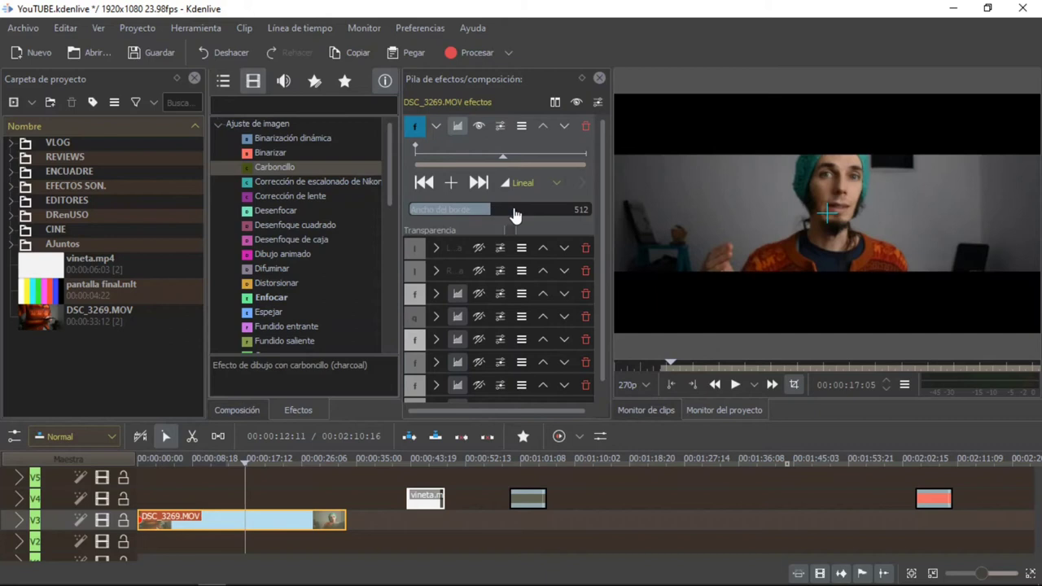
left_click(430, 215)
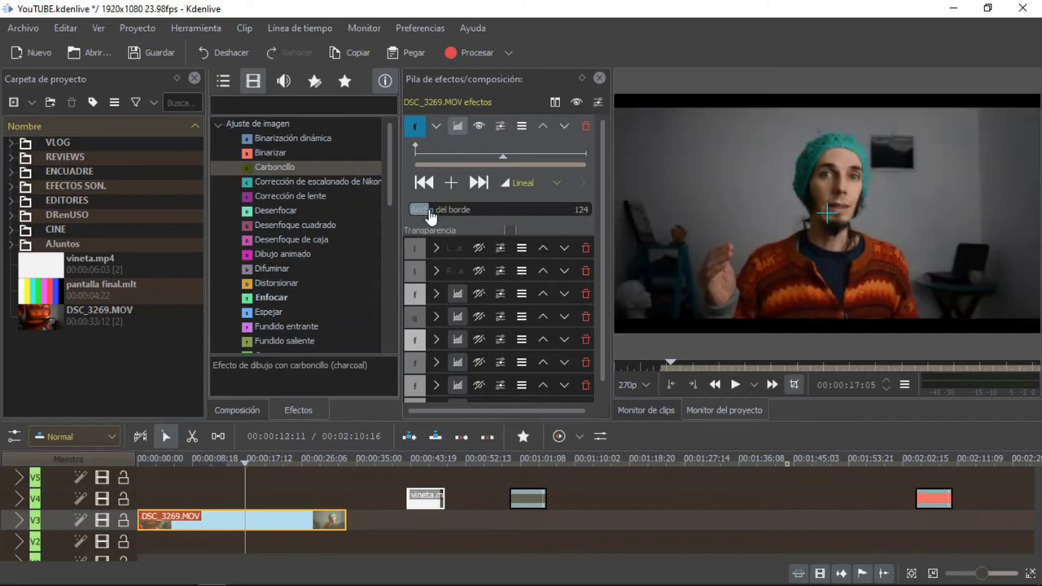
left_click(578, 208)
type("1")
key("Return")
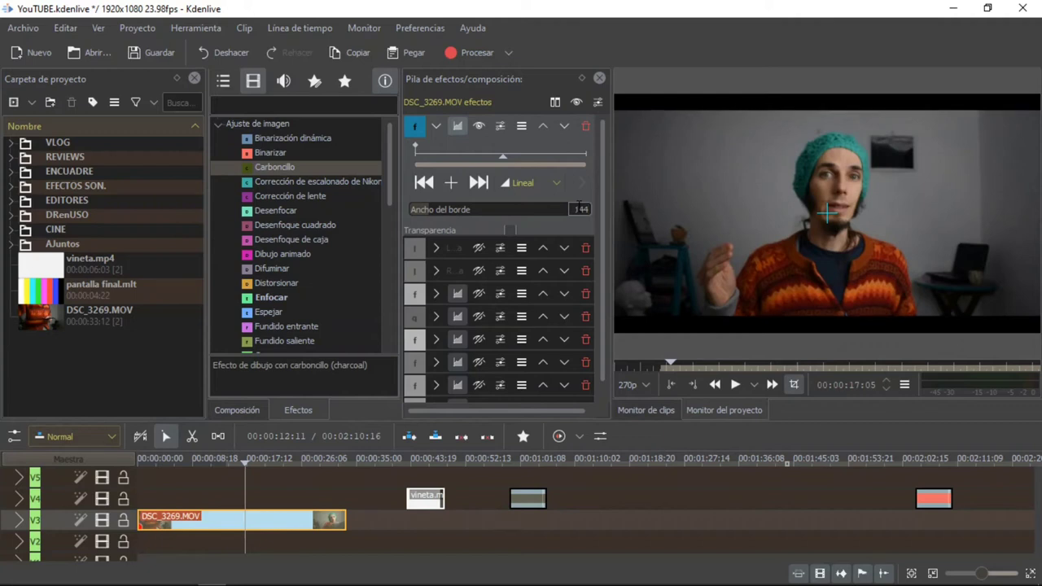
left_click(436, 127)
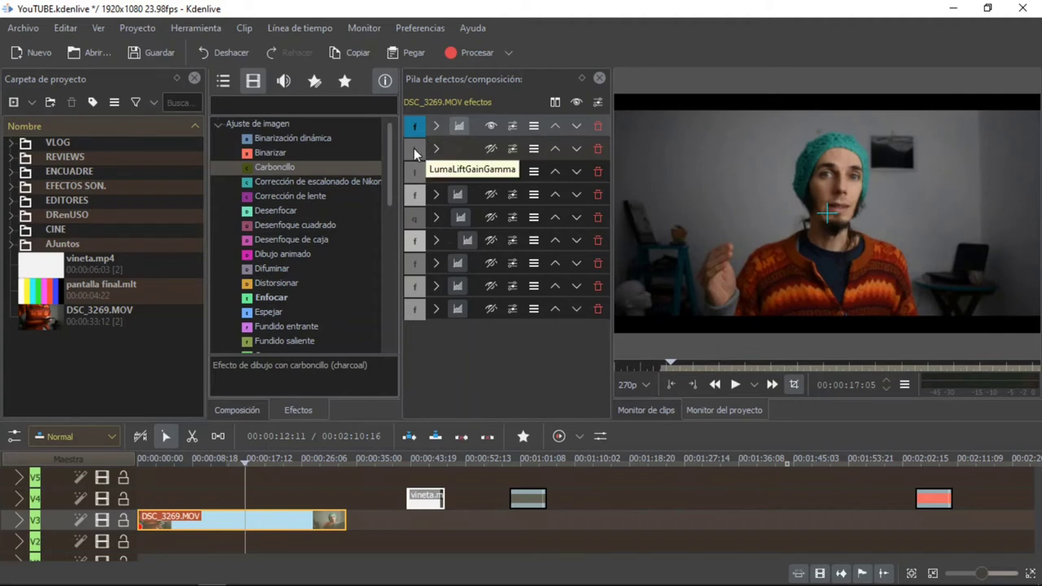
Enable the LumaLiftGainGamma effect and set Realce to 0.081, Ganancia to 0.151 and Gama to 0.414.
left_click(436, 150)
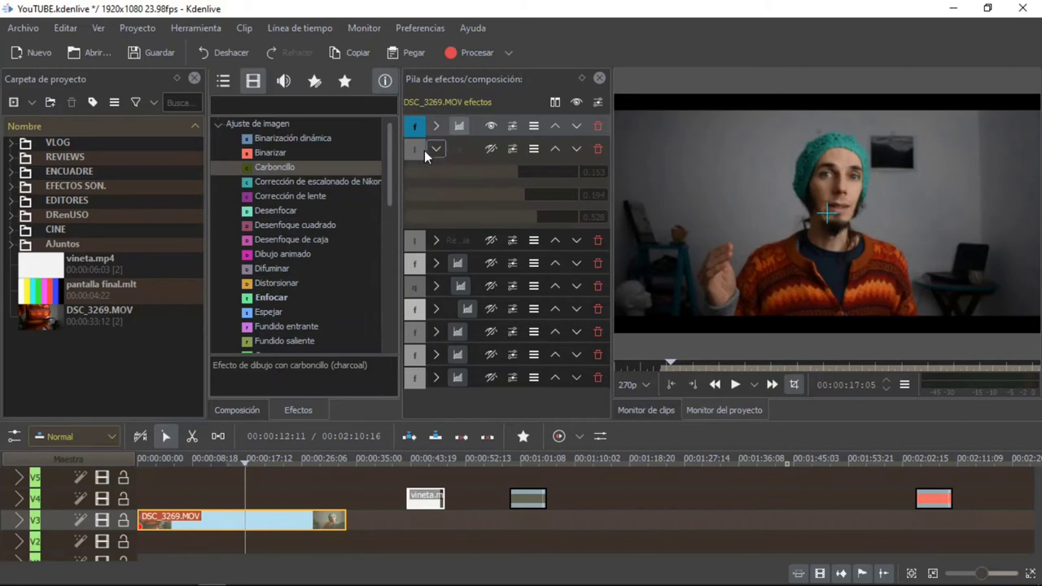
left_click(490, 149)
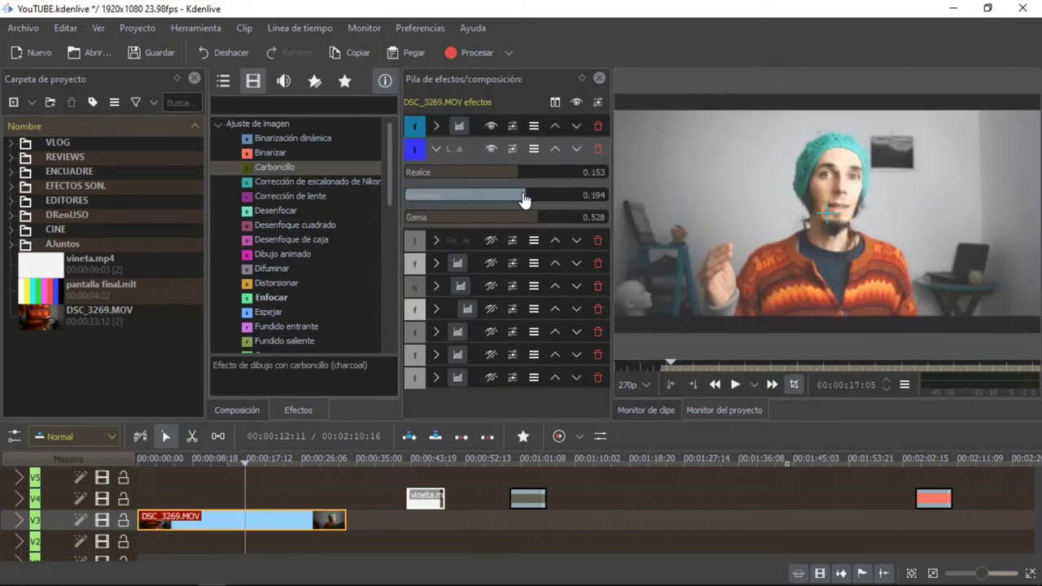
left_click_drag(518, 173, 526, 221)
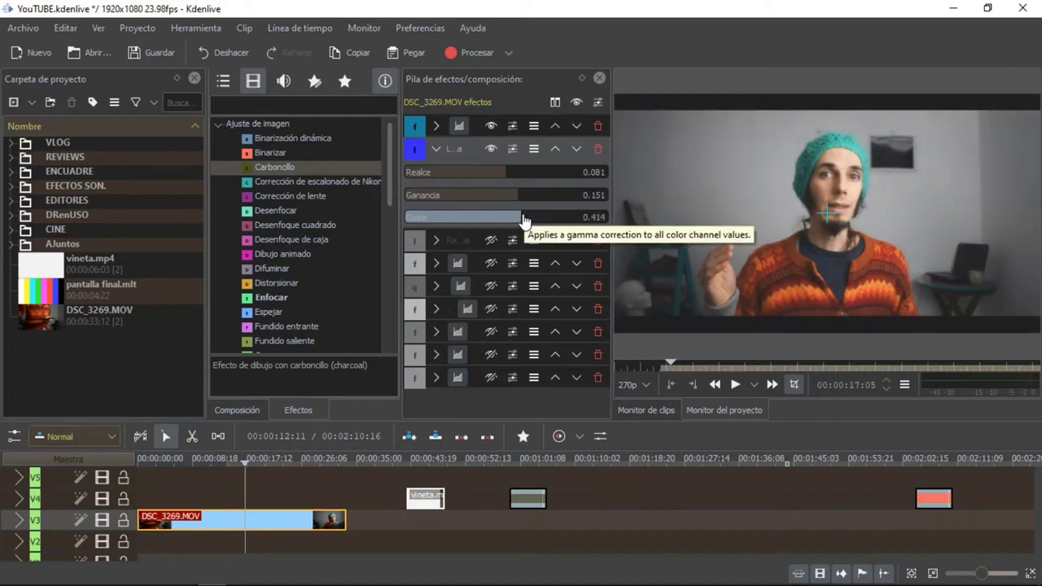
left_click_drag(535, 225, 531, 220)
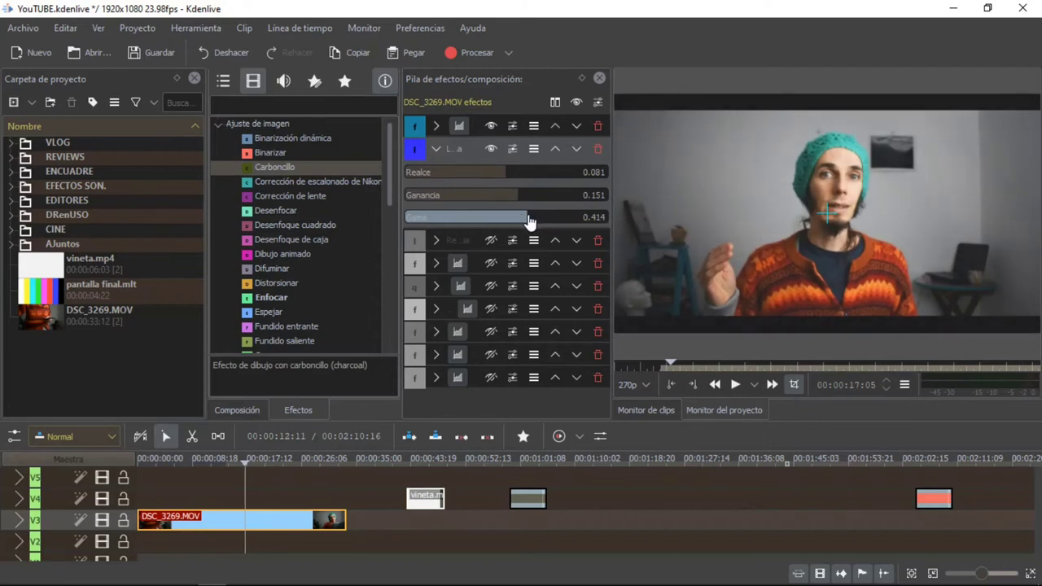
Fine-tune the LumaLiftGainGamma effect to Realce 0.063, Ganancia 0.159 and Gama 0.406.
left_click_drag(523, 198, 525, 196)
scroll(510, 175, "up", 2)
scroll(506, 179, "up", 1)
scroll(506, 180, "down", 4)
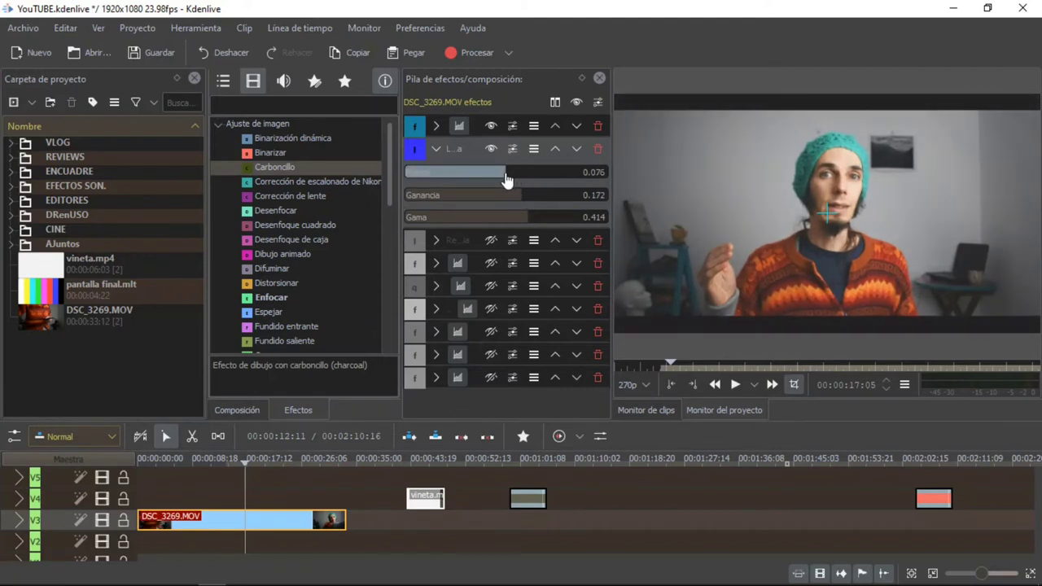
scroll(517, 195, "down", 2)
left_click(522, 218)
scroll(525, 219, "up", 5)
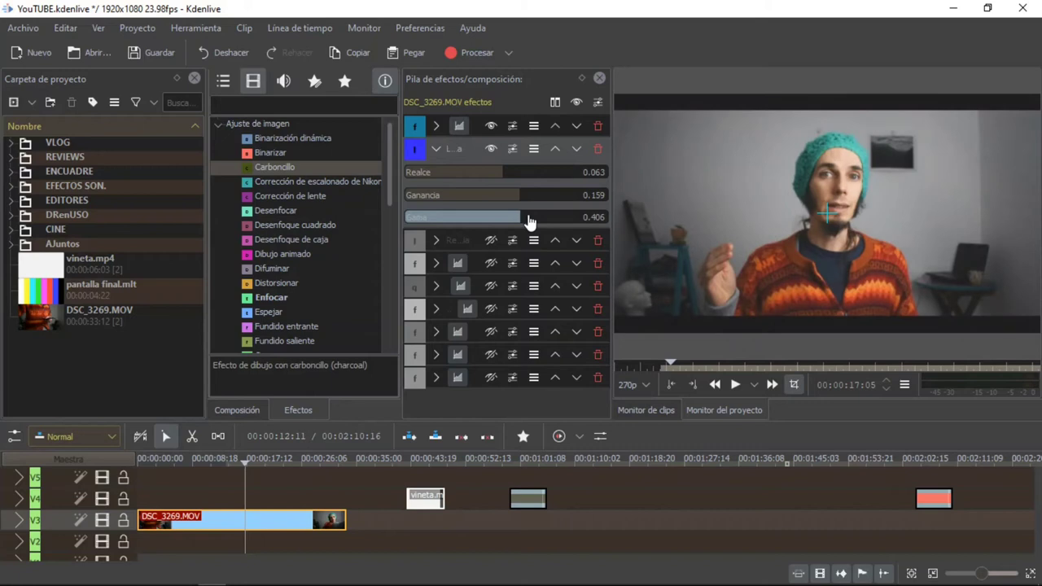
Set Ganancia to 0.138 and Realce to 0.076 in the LumaLiftGainGamma effect and collapse it.
scroll(519, 202, "down", 3)
scroll(504, 177, "up", 2)
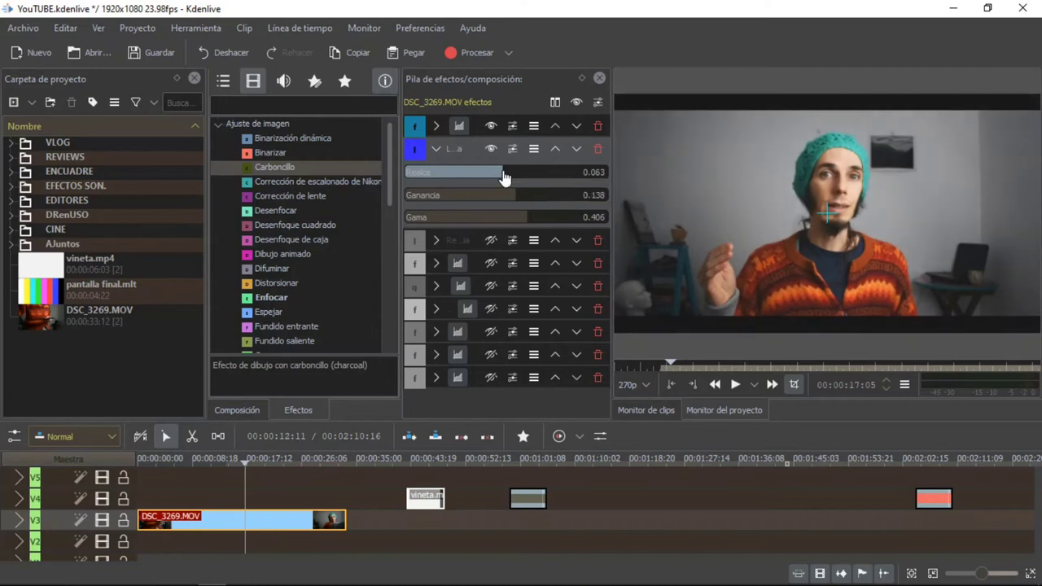
scroll(506, 178, "down", 1)
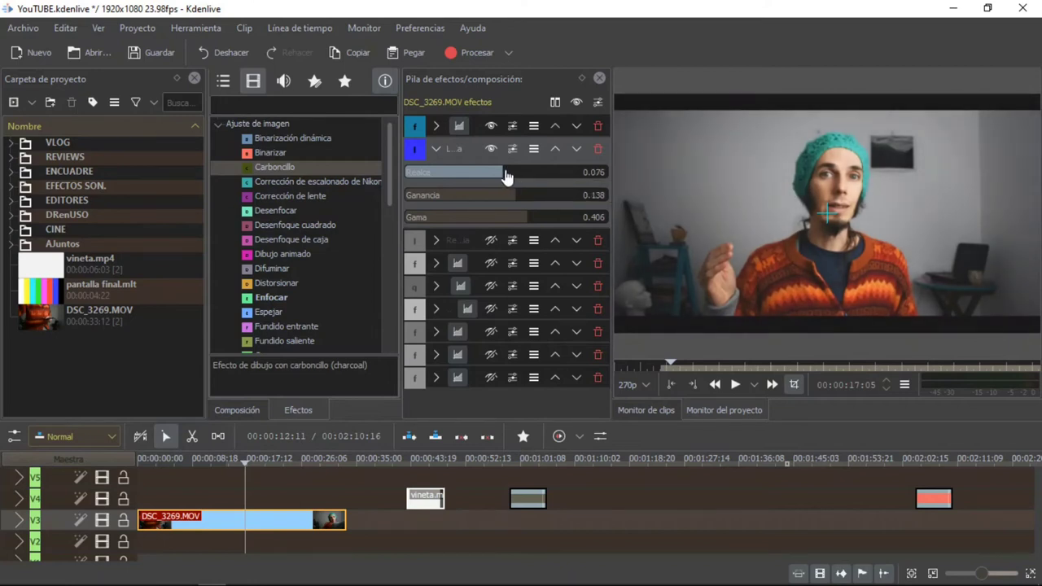
left_click(436, 149)
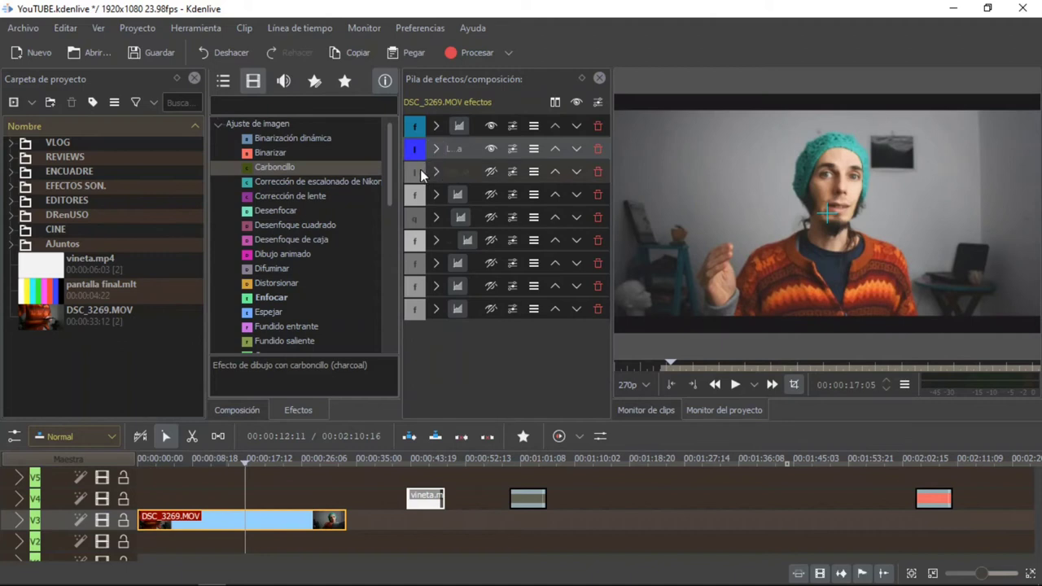
Expand the colour wheels of the third effect in the stack and try to add Binarización dinámica to the favourite effects.
left_click(437, 172)
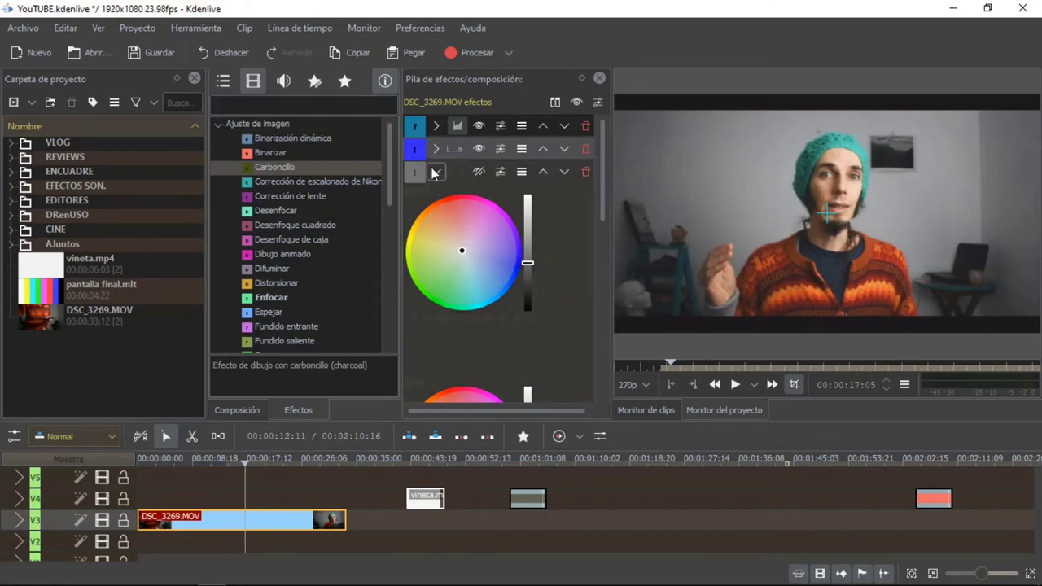
left_click(433, 171)
left_click(433, 171)
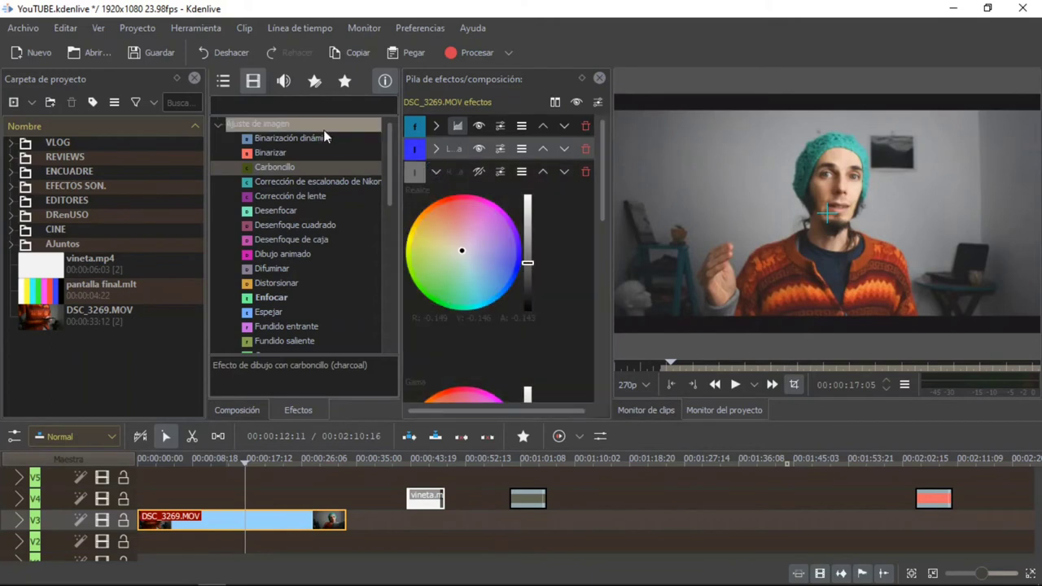
right_click(273, 139)
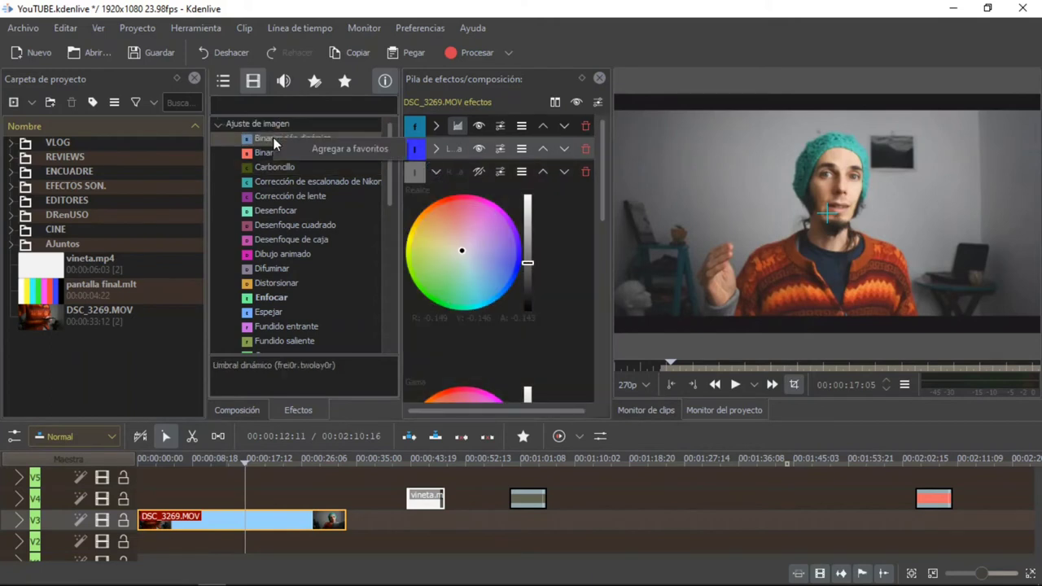
left_click(345, 147)
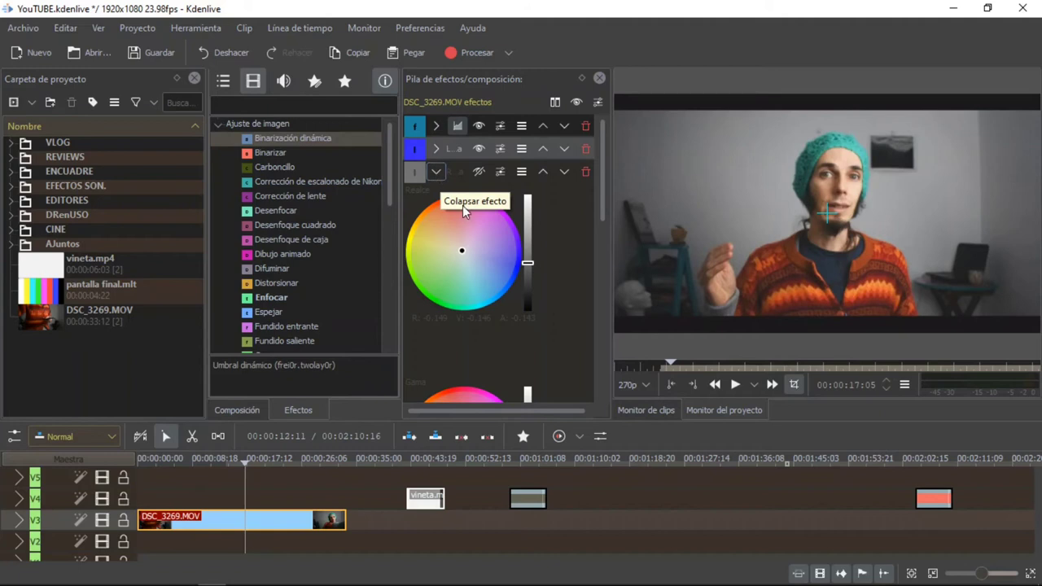
Enable the third effect, the colour-wheel one, and set its Ganancia to R 1.046, V 1.041, A 1.036.
left_click(434, 172)
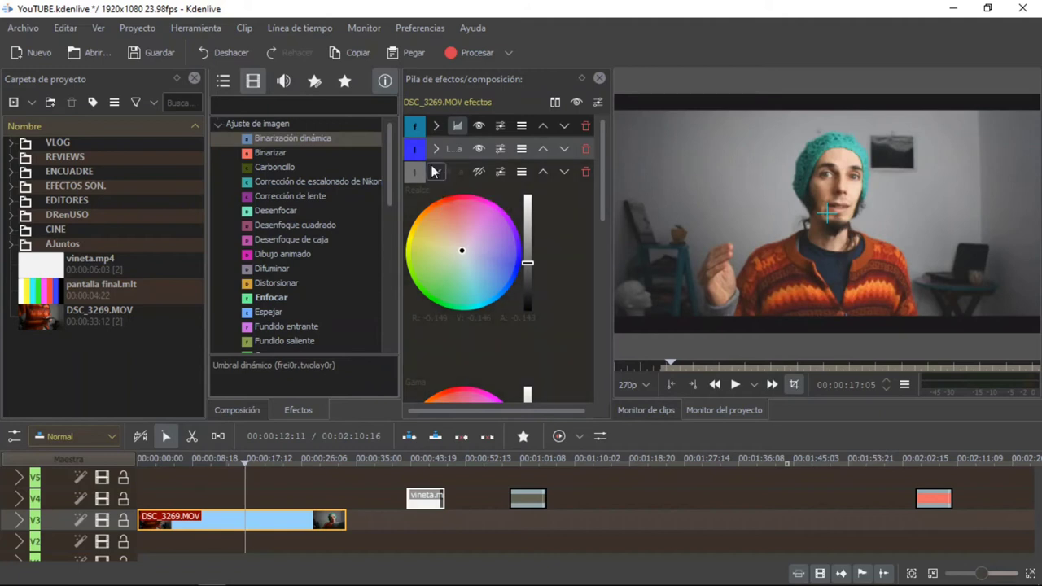
left_click(478, 172)
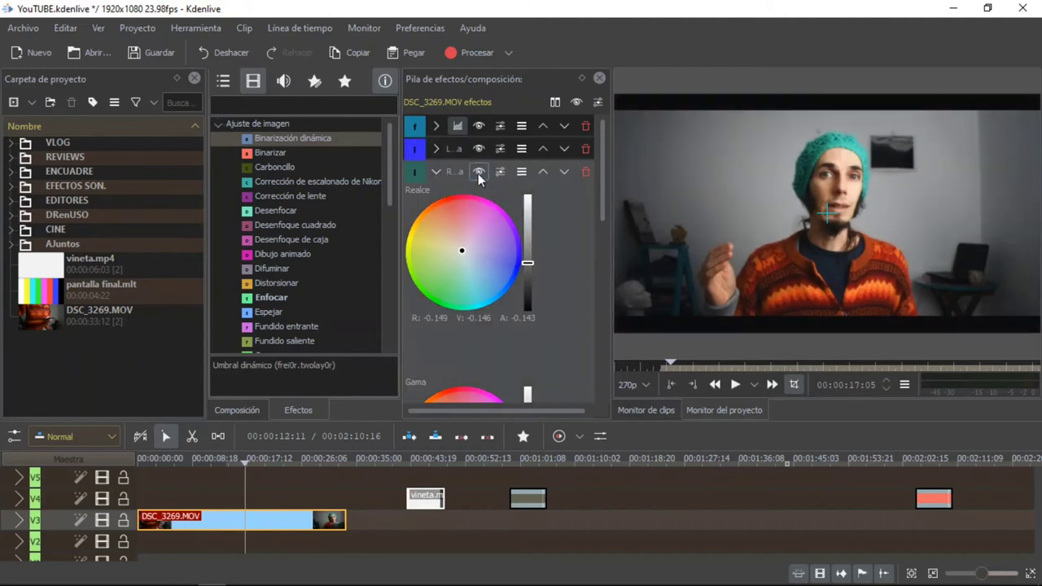
left_click_drag(604, 207, 601, 328)
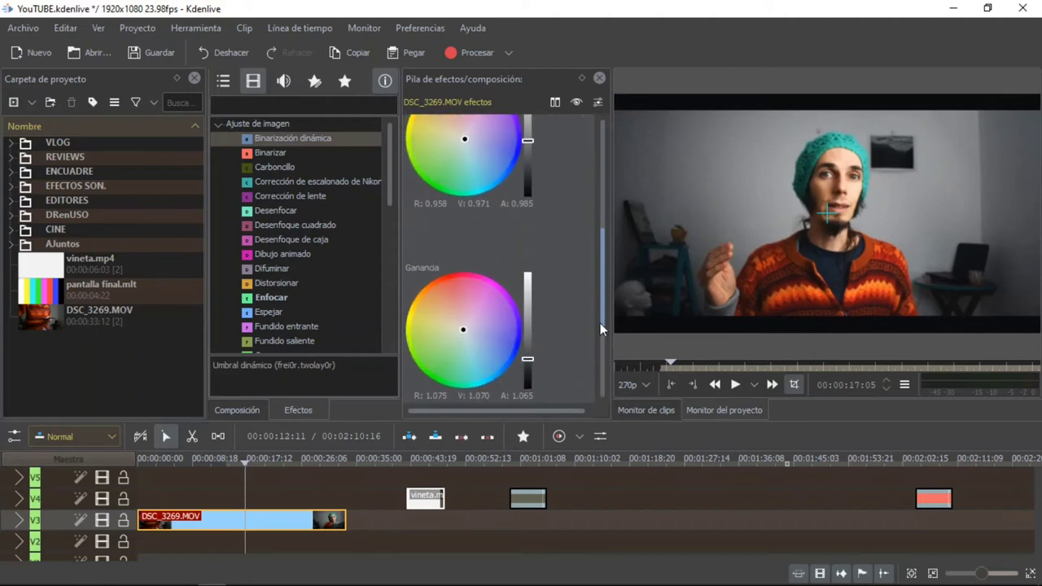
left_click_drag(528, 359, 528, 359)
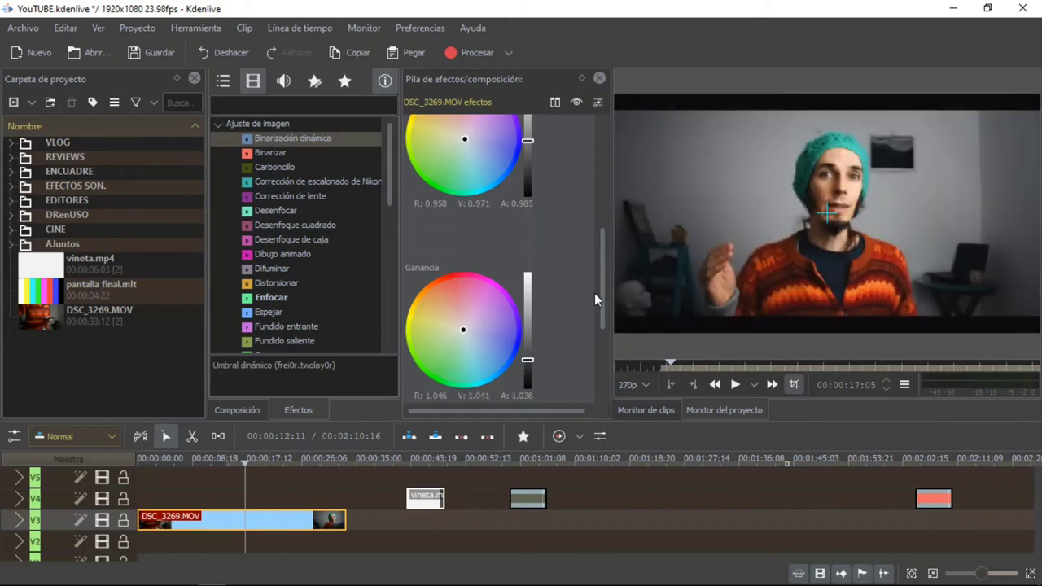
Disable the LumaLiftGainGamma effect and raise the colour-wheel effect's Realce to R -0.124, V -0.122, A -0.119.
left_click_drag(602, 302, 602, 172)
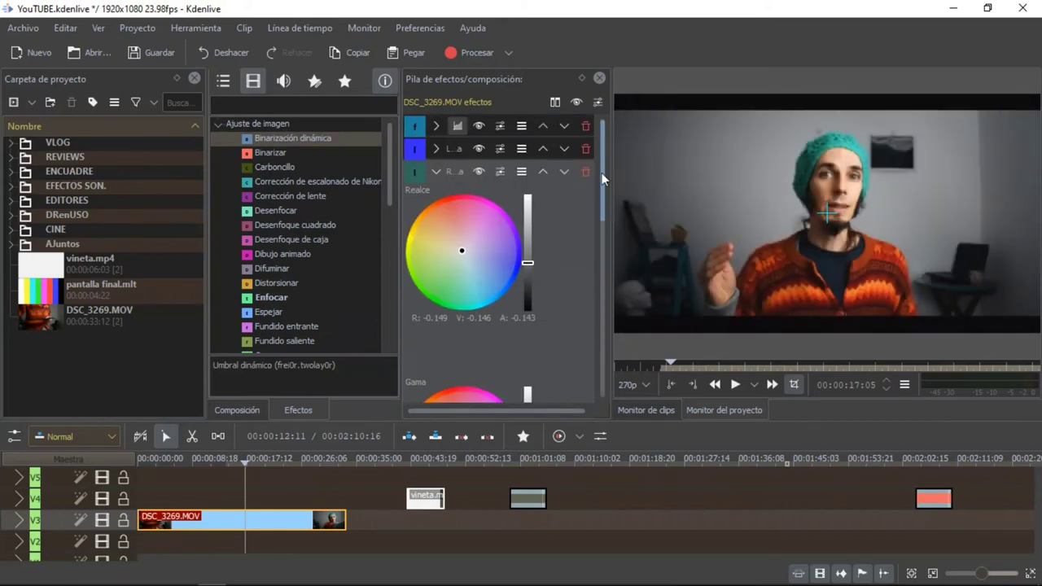
left_click(479, 150)
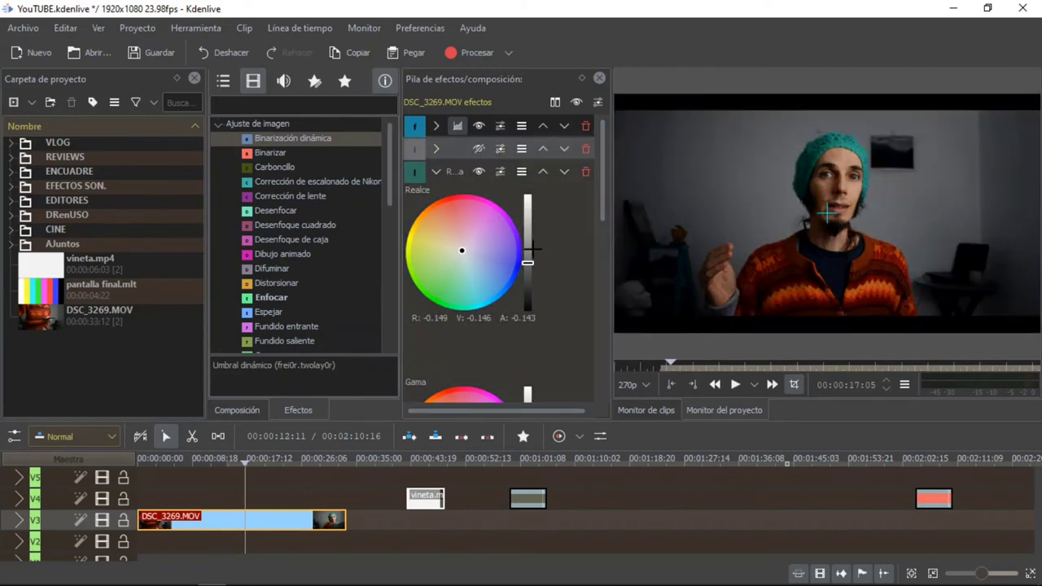
left_click_drag(528, 260, 527, 261)
Re-enable LumaLiftGainGamma, disable the colour-wheel effect and set LumaLiftGainGamma's Realce to -0.021.
left_click(437, 148)
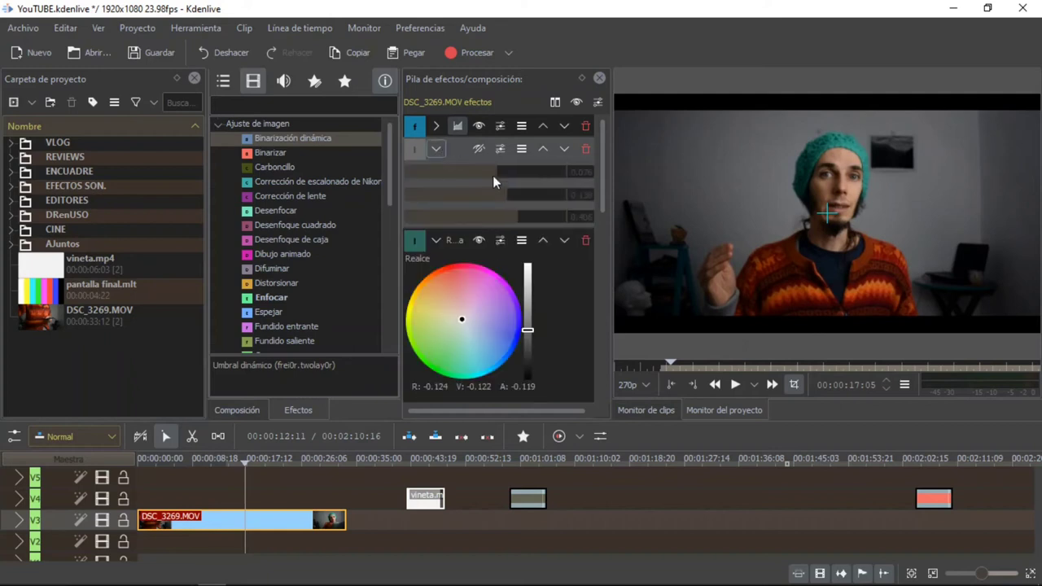
left_click(478, 149)
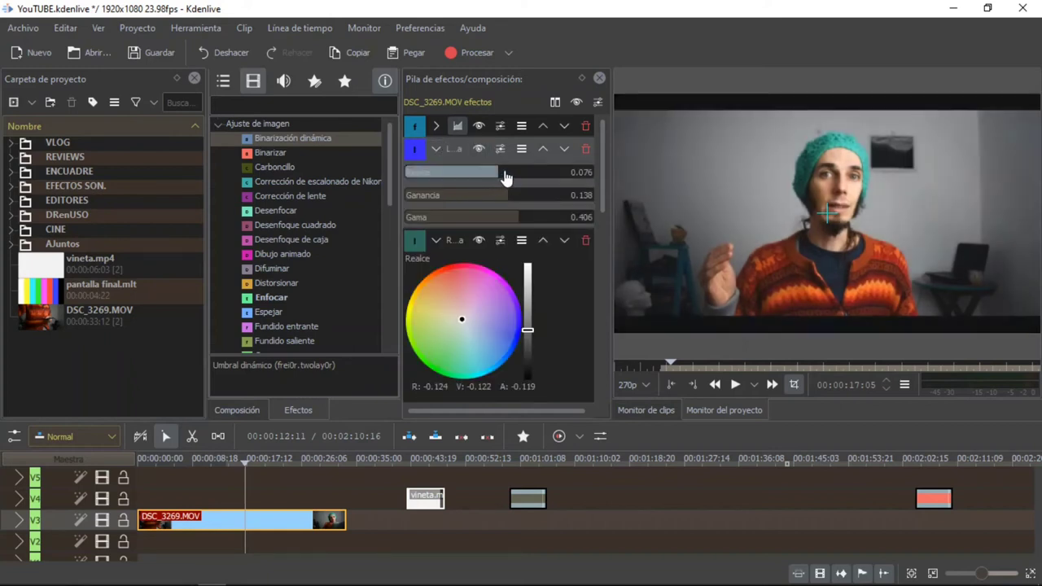
left_click(479, 240)
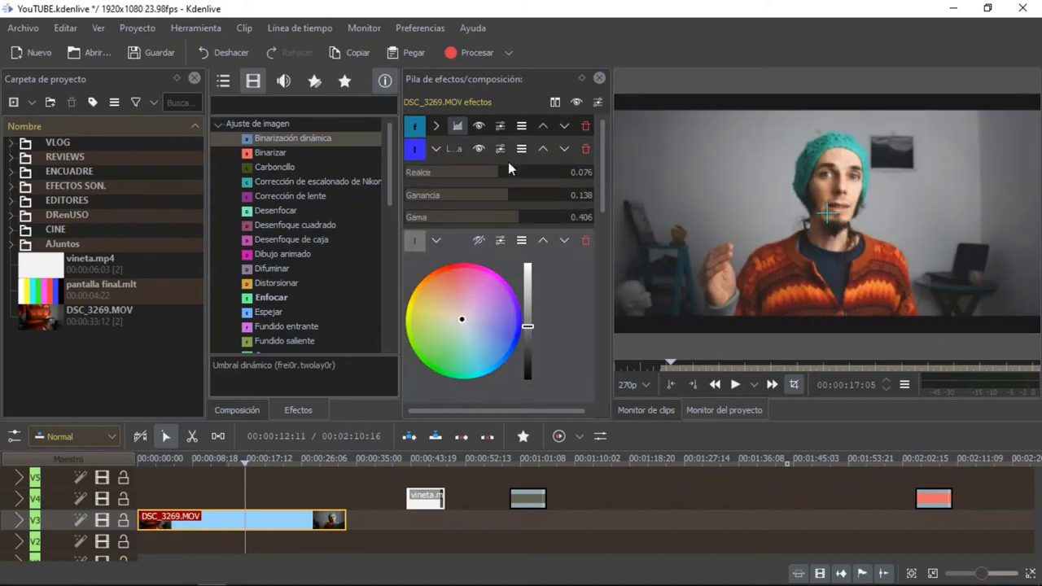
left_click_drag(508, 175, 480, 175)
left_click(437, 149)
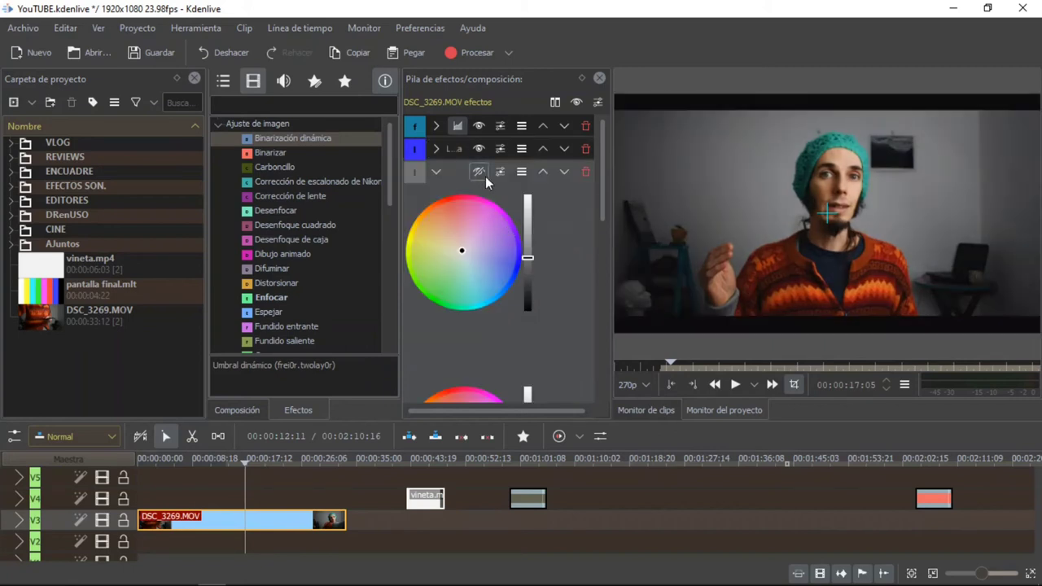
Swap LumaLiftGainGamma for the colour-wheel effect and try several Realce levels, ending at R 0.085, V 0.083, A 0.081.
left_click(479, 173)
left_click(478, 149)
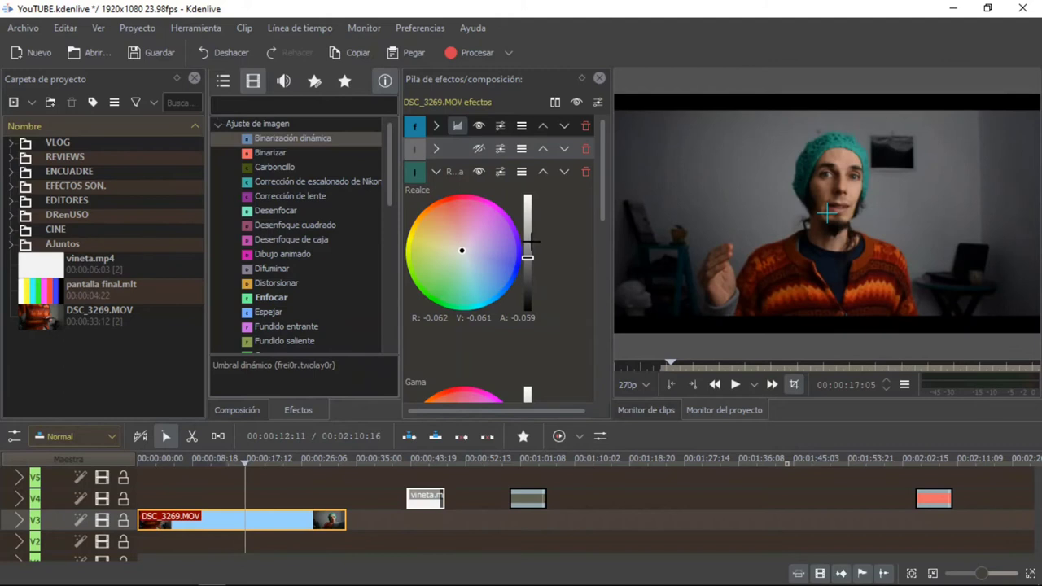
left_click(530, 242)
left_click_drag(529, 242, 528, 268)
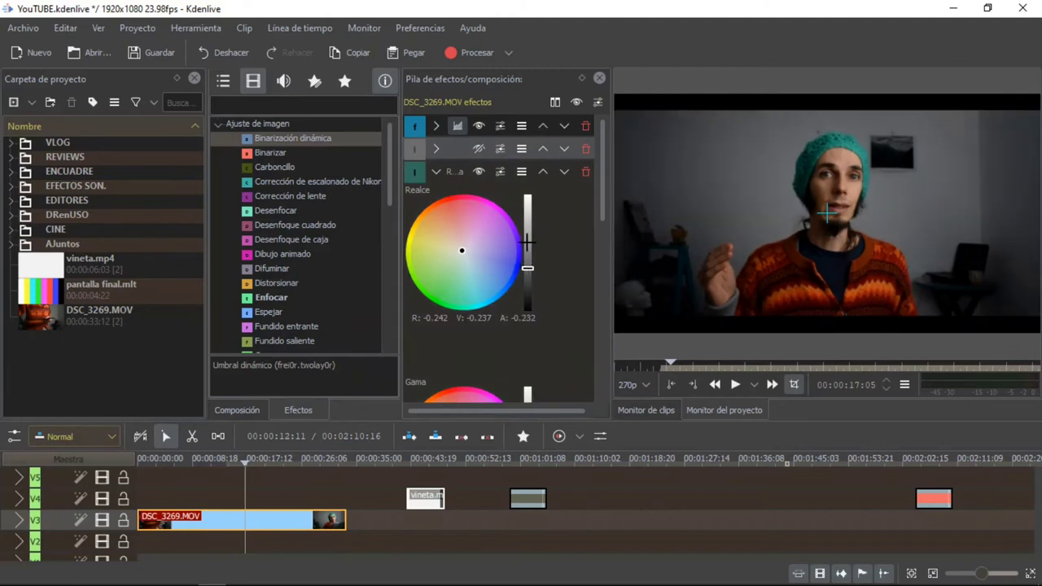
left_click(529, 229)
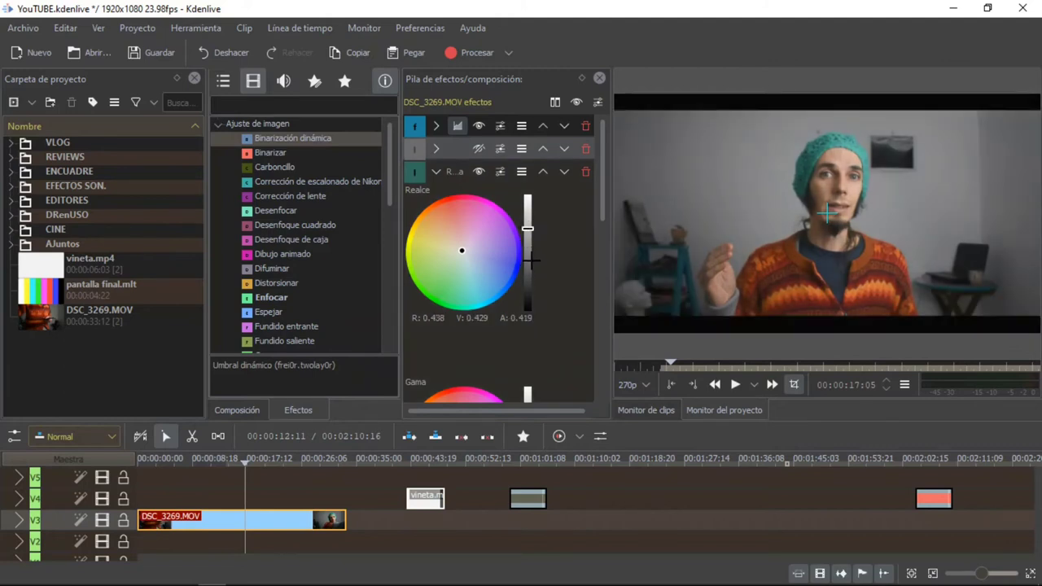
left_click(529, 258)
left_click(528, 249)
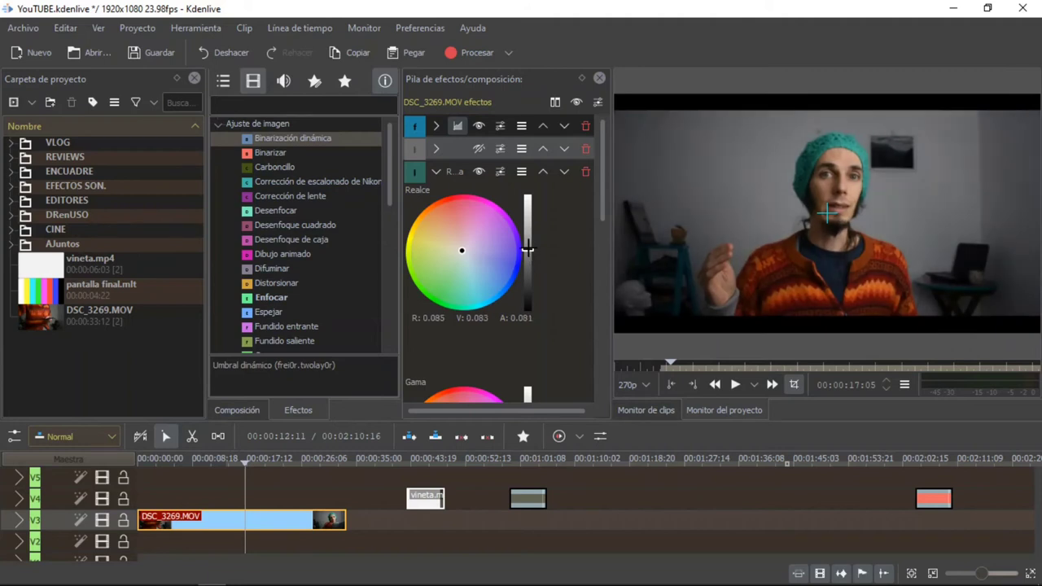
Set the colour-wheel effect's Gama to R 0.737, V 0.748, A 0.758 and raise its Ganancia level slightly.
scroll(596, 191, "down", 4)
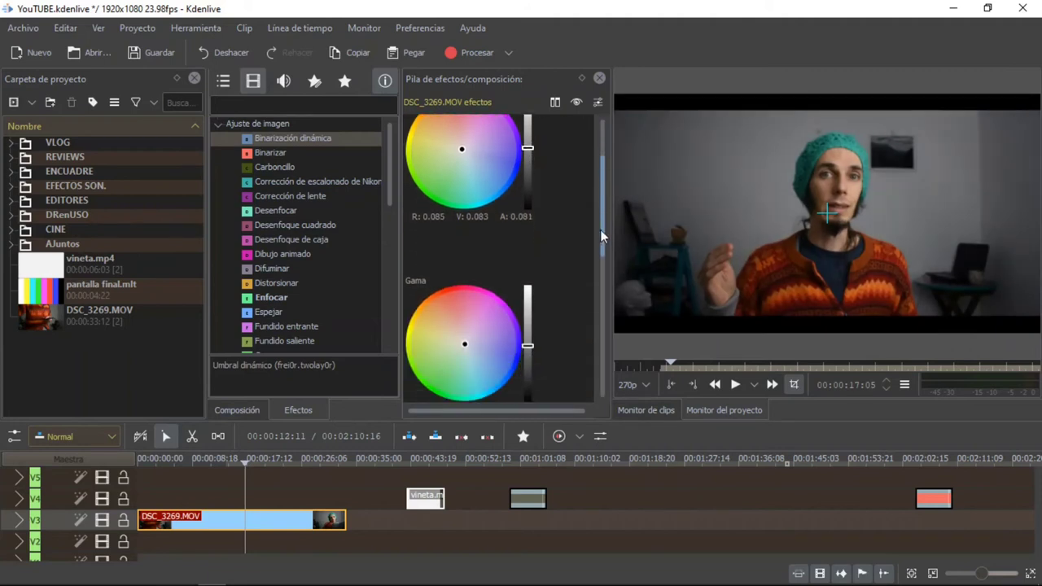
mouse_move(527, 310)
left_mouse_down()
mouse_move(528, 295)
mouse_move(529, 323)
left_mouse_up()
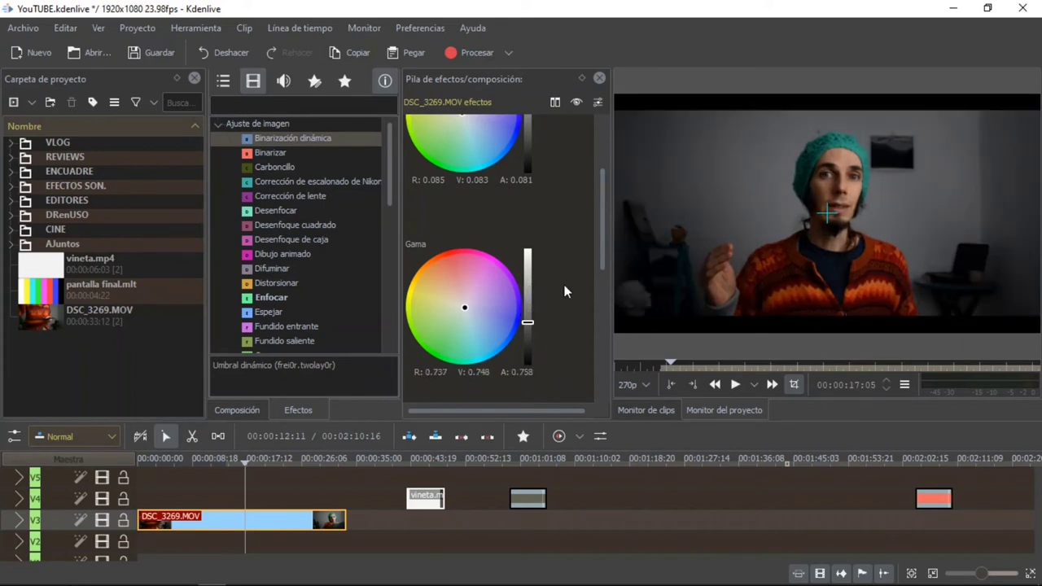
left_click_drag(602, 255, 574, 313)
mouse_move(528, 377)
left_mouse_down()
mouse_move(528, 352)
mouse_move(528, 383)
left_mouse_up()
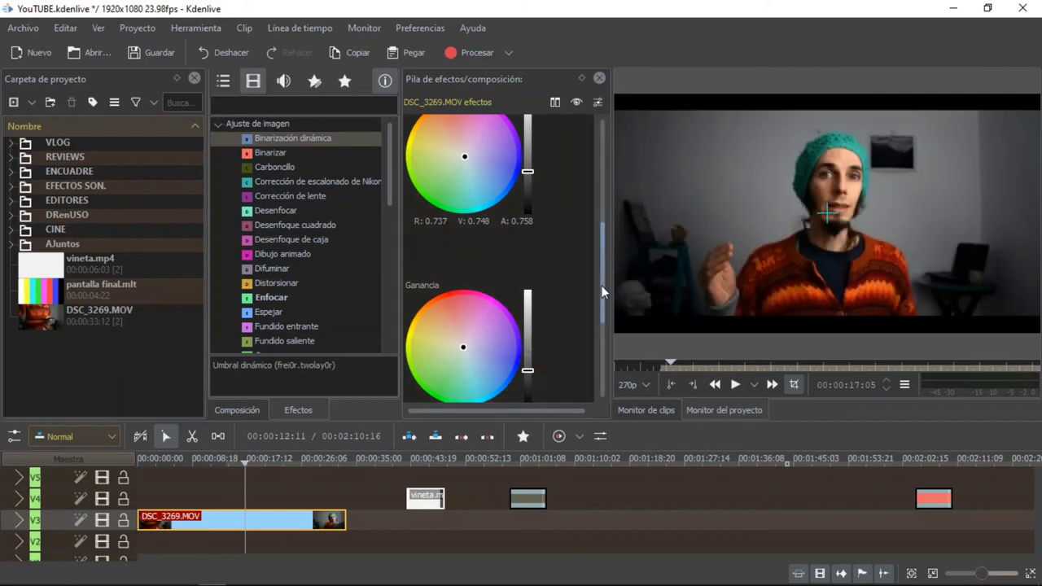
left_click_drag(601, 285, 604, 160)
Disable the colour-wheel effect, re-enable LumaLiftGainGamma and set its Ganancia to 0.200 after trying other levels.
left_click(479, 171)
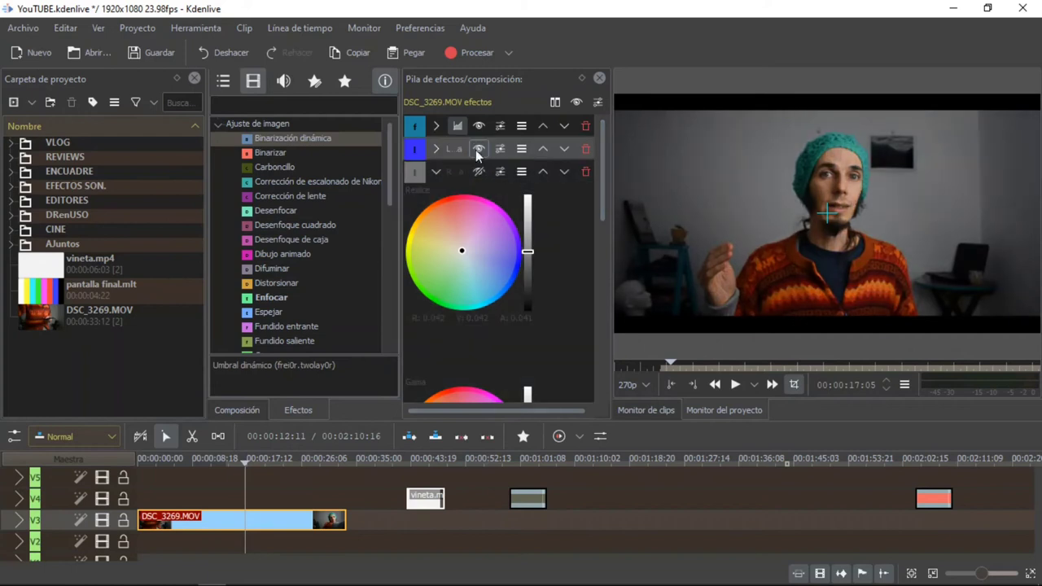
left_click(479, 148)
left_click(437, 148)
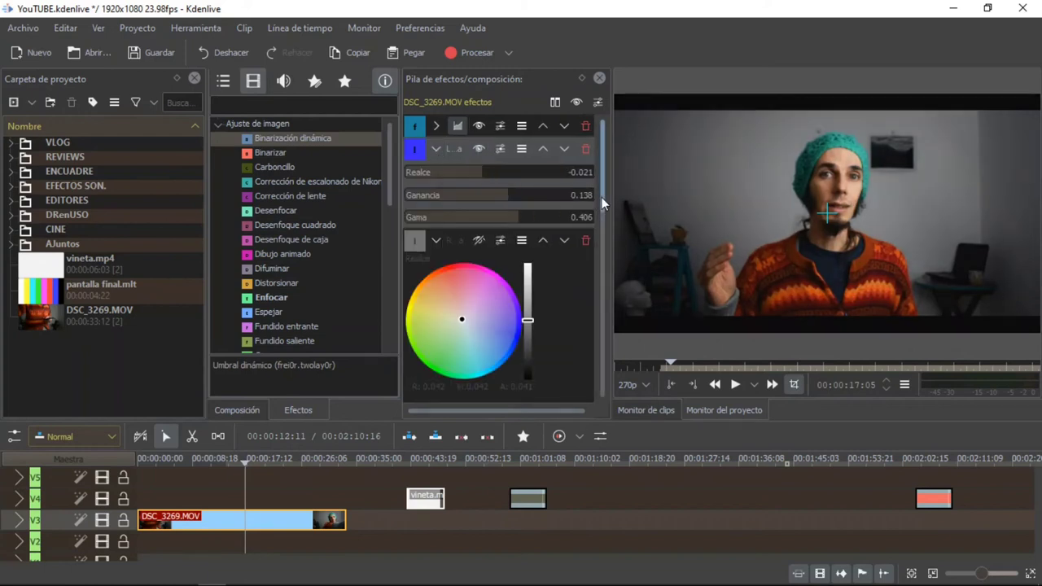
left_click(524, 202)
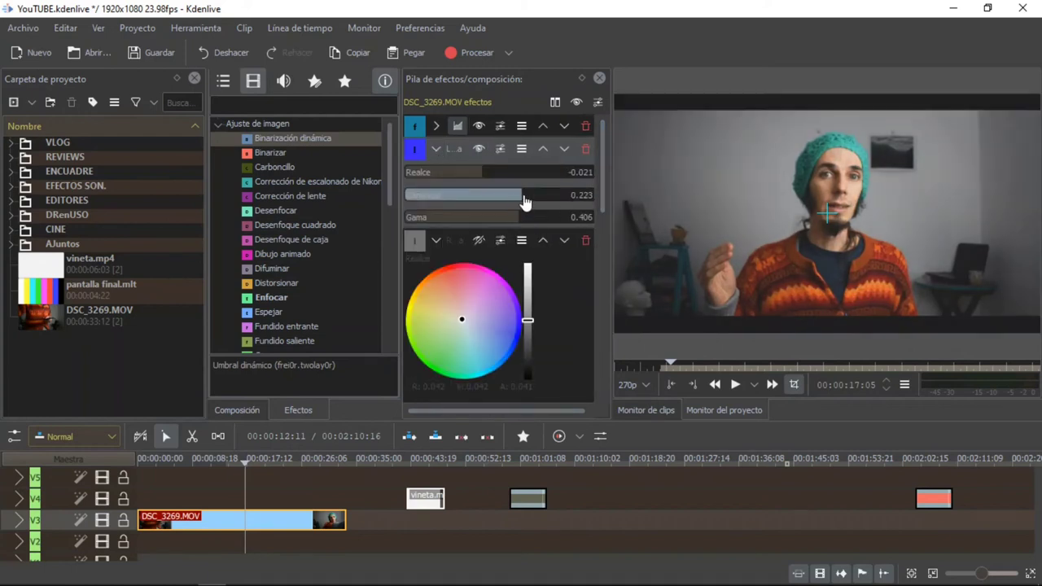
left_click(507, 196)
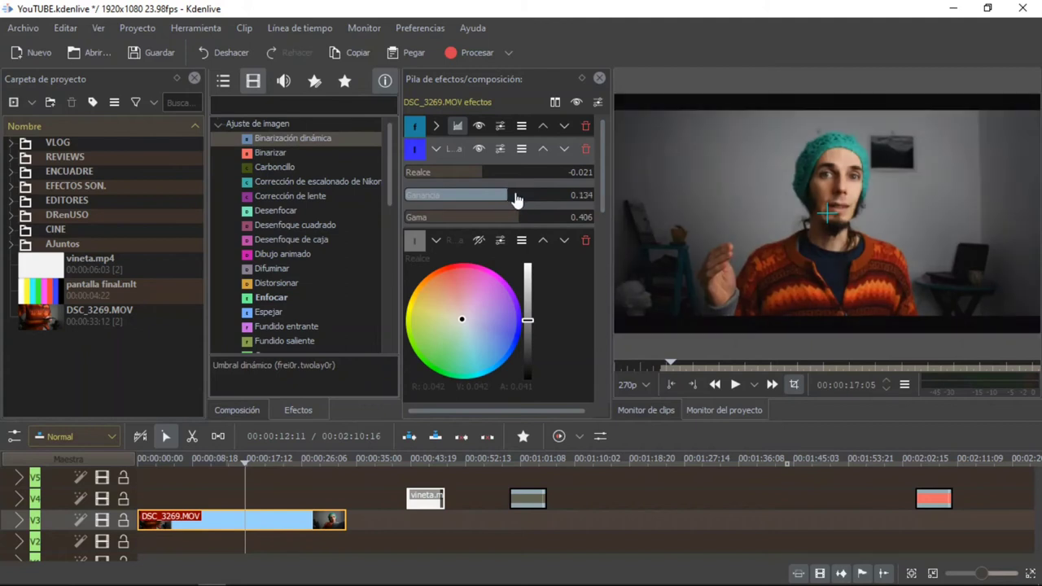
left_click(519, 197)
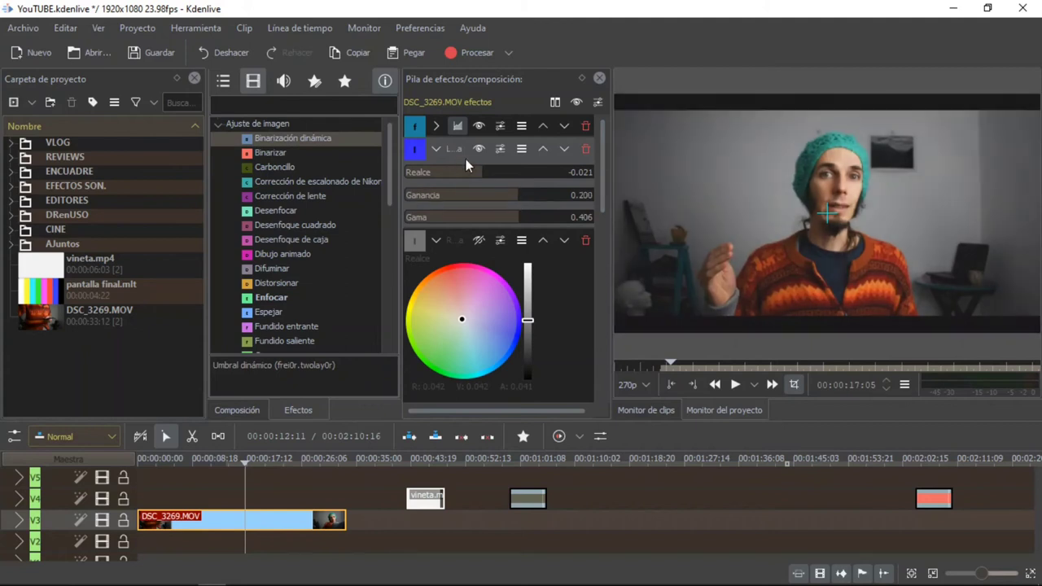
left_click(437, 149)
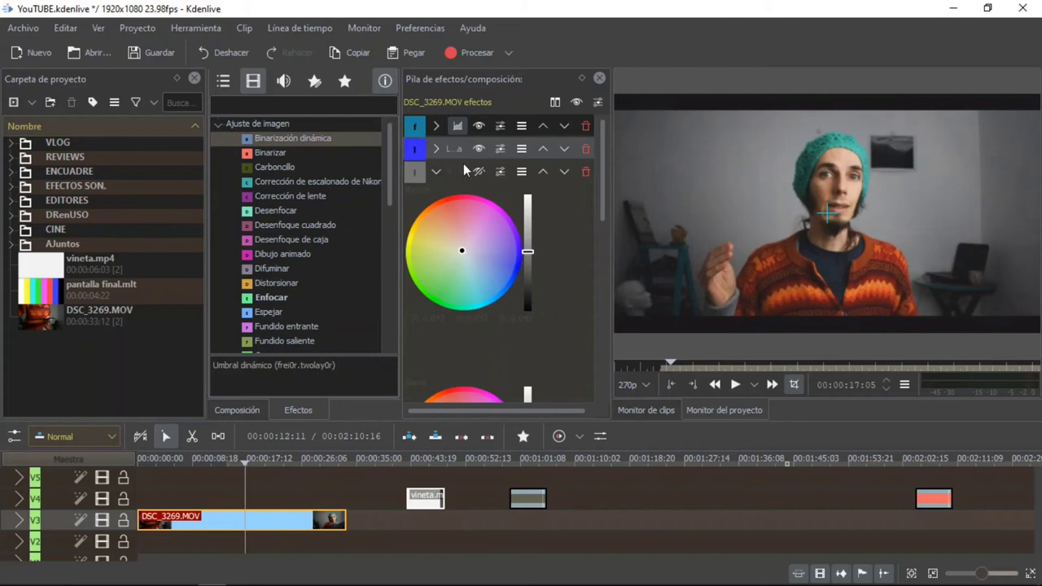
Enable the colour-wheel effect and set Realce to R 0.033, V 0.032, A 0.031 and Ganancia to R 0.993, V 0.989, A 0.984.
left_click_drag(528, 258, 529, 251)
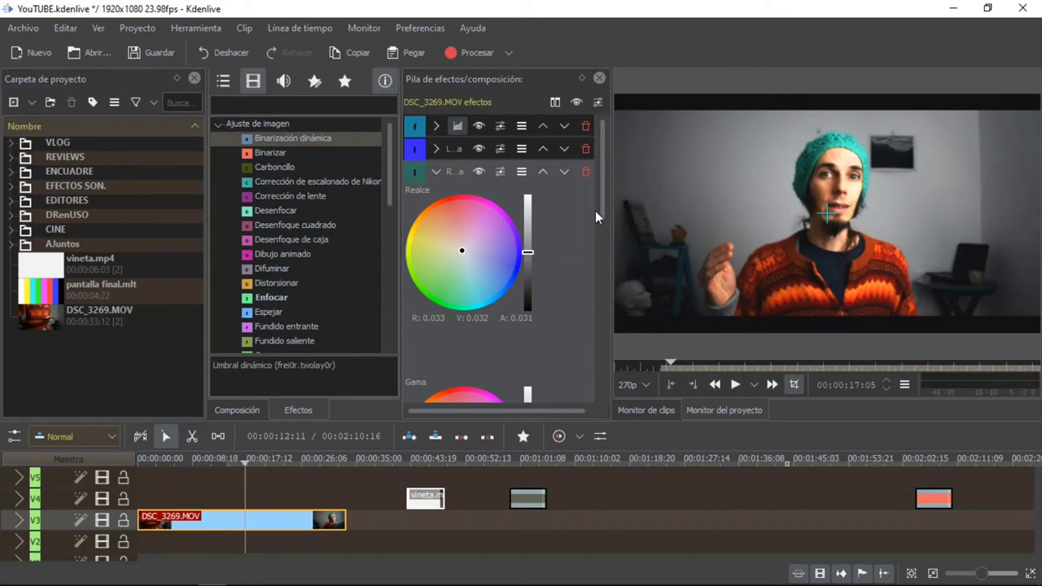
left_click_drag(603, 202, 598, 291)
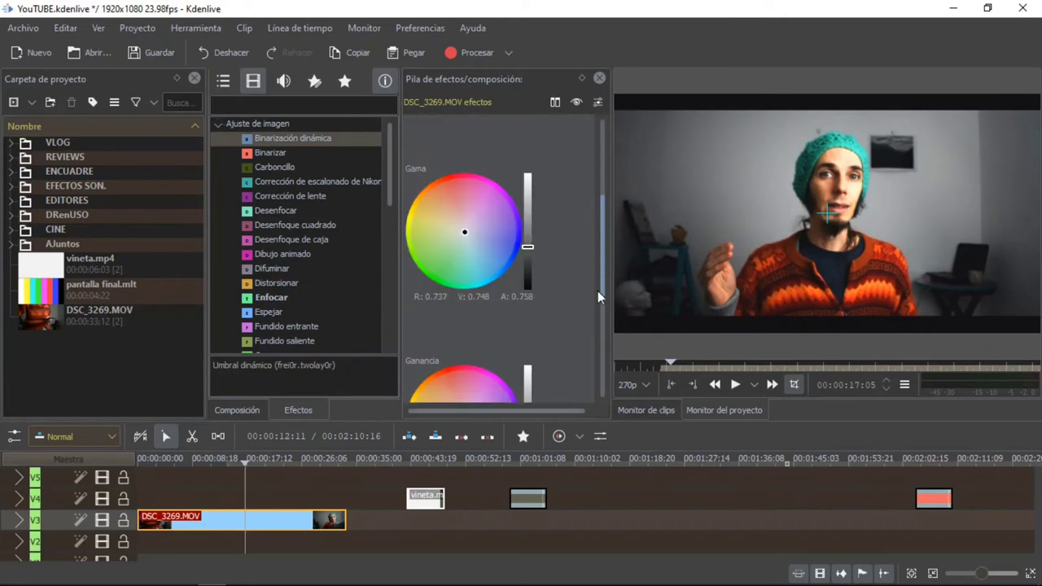
scroll(598, 293, "down", 1)
scroll(599, 294, "down", 2)
left_click(527, 329)
left_click_drag(527, 330, 527, 330)
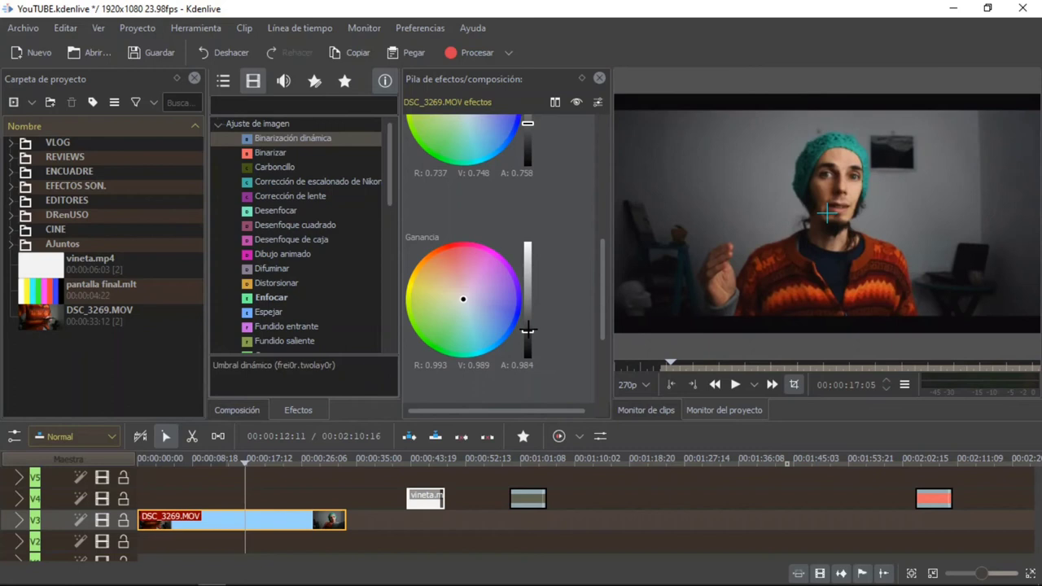
Raise the colour-wheel effect's Gama to R 0.852, V 0.864, A 0.876.
left_click_drag(606, 278, 602, 239)
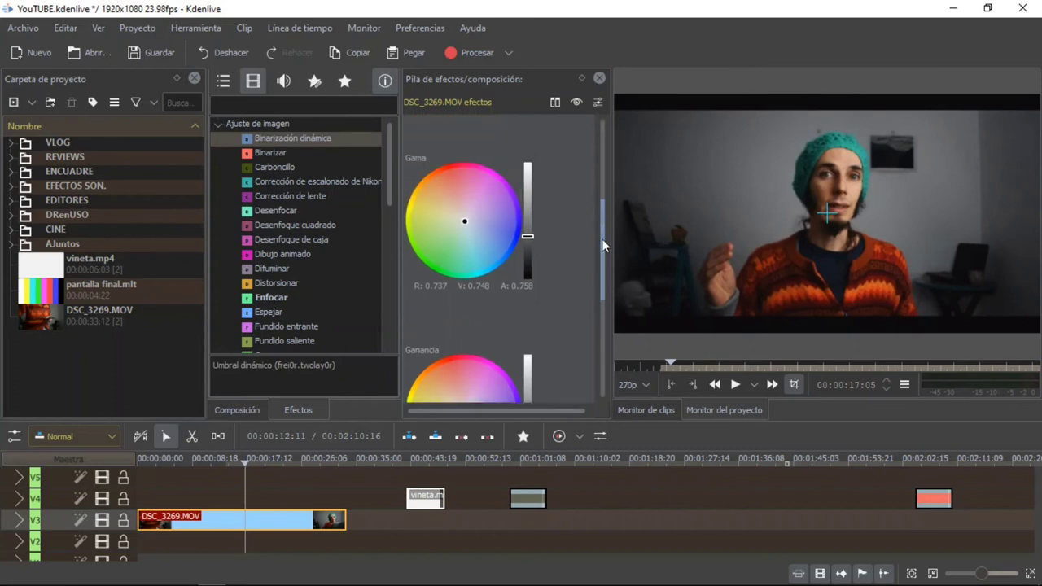
left_click_drag(528, 235, 528, 229)
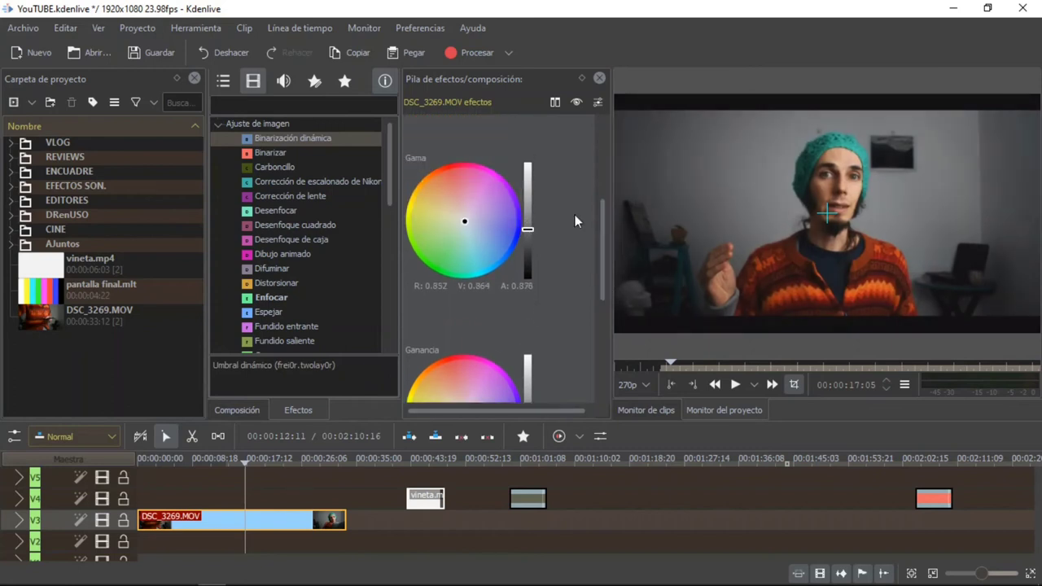
Lower the colour-wheel effect's Realce level and shift its tint to R -0.150, V -0.147, A -0.032.
left_click_drag(598, 227, 603, 173)
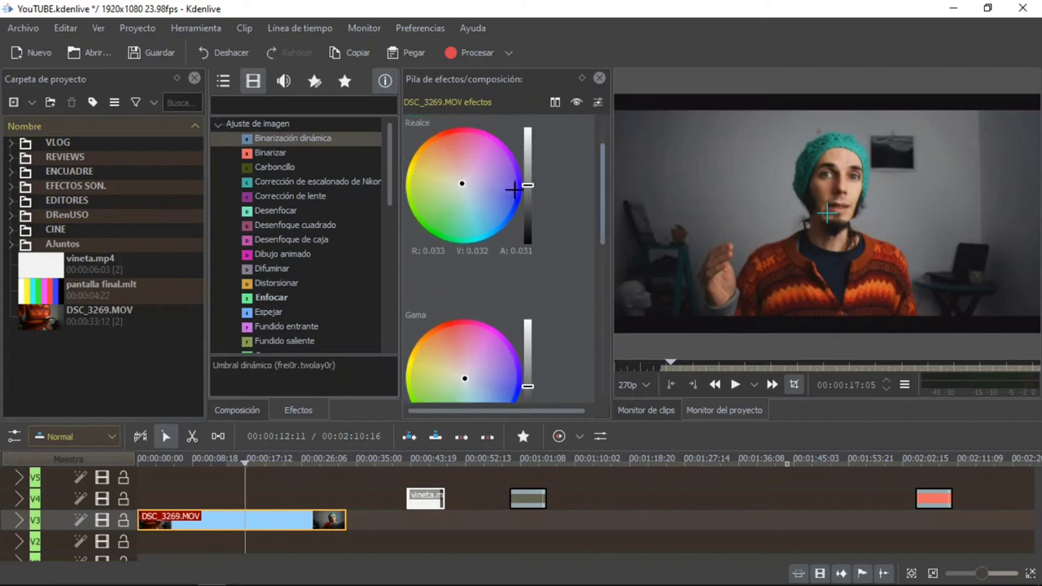
left_click_drag(528, 185, 530, 194)
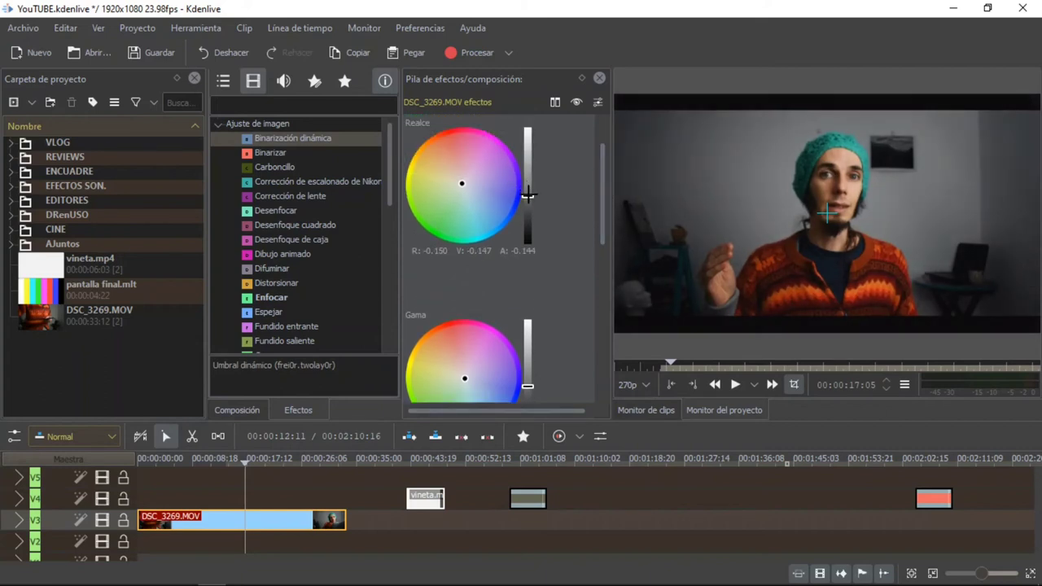
left_click(443, 177)
left_click(420, 172)
Tint the colour-wheel effect's Gama towards blue, at R 0.683, V 0.733, A 0.876.
left_click(421, 377)
left_click_drag(421, 376, 461, 386)
left_click(474, 386)
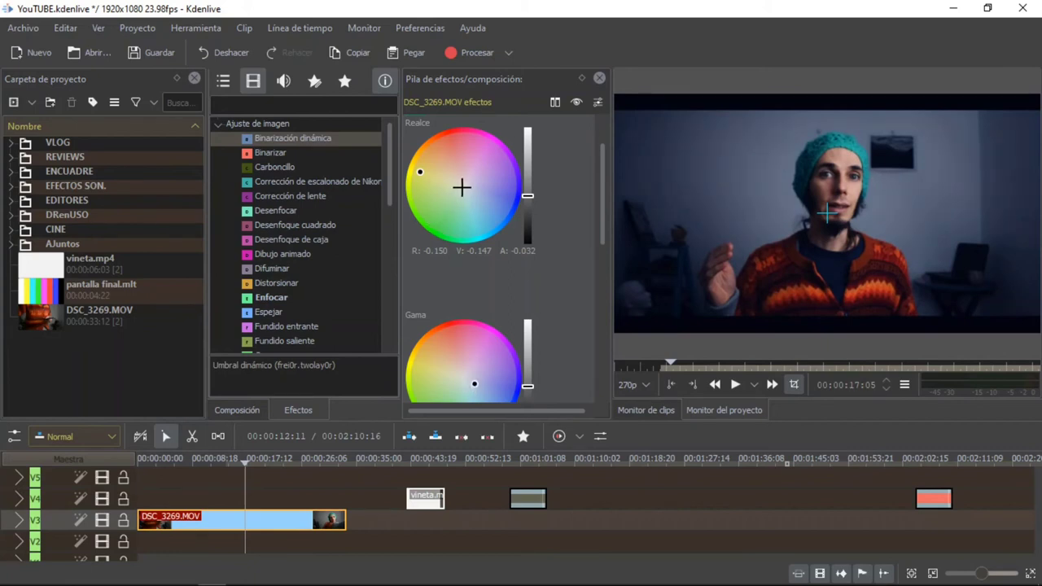
Adjust the Realce tint of the colour-wheel effect to R -0.130, V -0.129, A -0.150.
left_click(476, 191)
left_click(462, 166)
left_click(464, 180)
left_click_drag(467, 185, 472, 188)
Try several Ganancia tints on the colour-wheel effect and settle on R 0.969, V 0.976, A 1.020.
left_click_drag(601, 197, 603, 295)
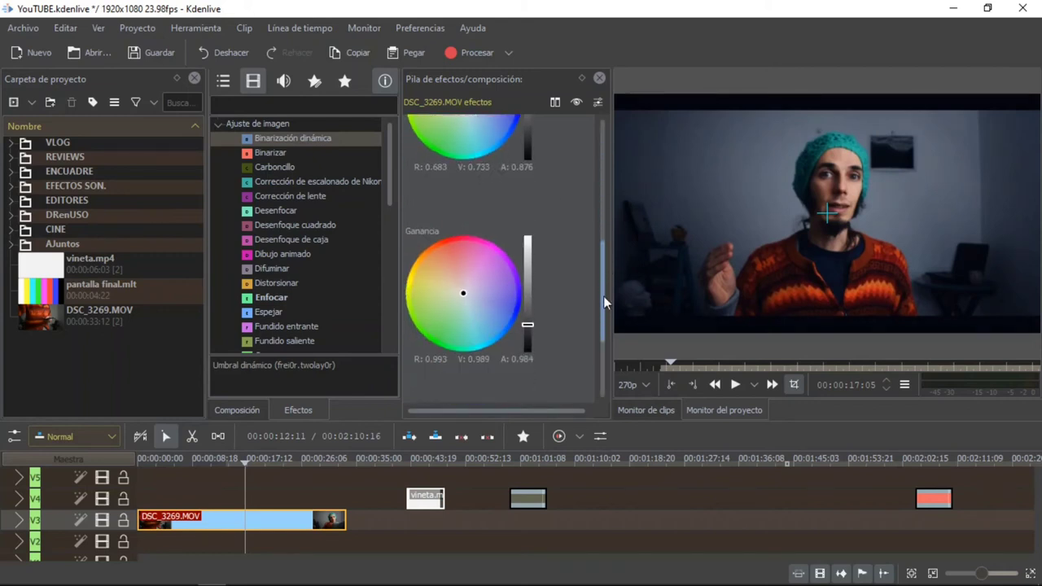
mouse_move(472, 284)
left_mouse_down()
mouse_move(479, 296)
mouse_move(456, 288)
left_mouse_up()
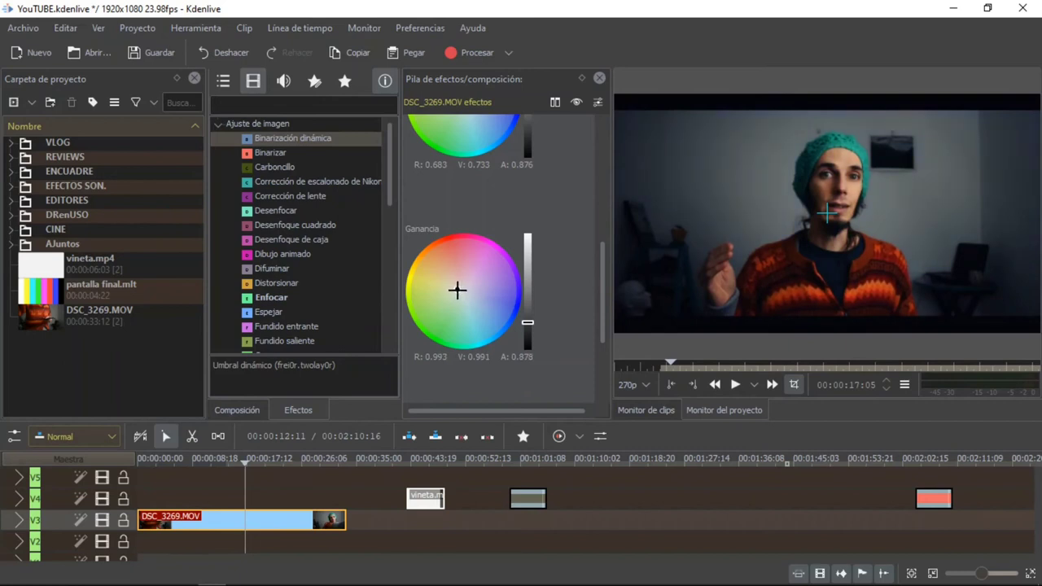
mouse_move(456, 286)
left_mouse_down()
mouse_move(481, 289)
mouse_move(473, 286)
left_mouse_up()
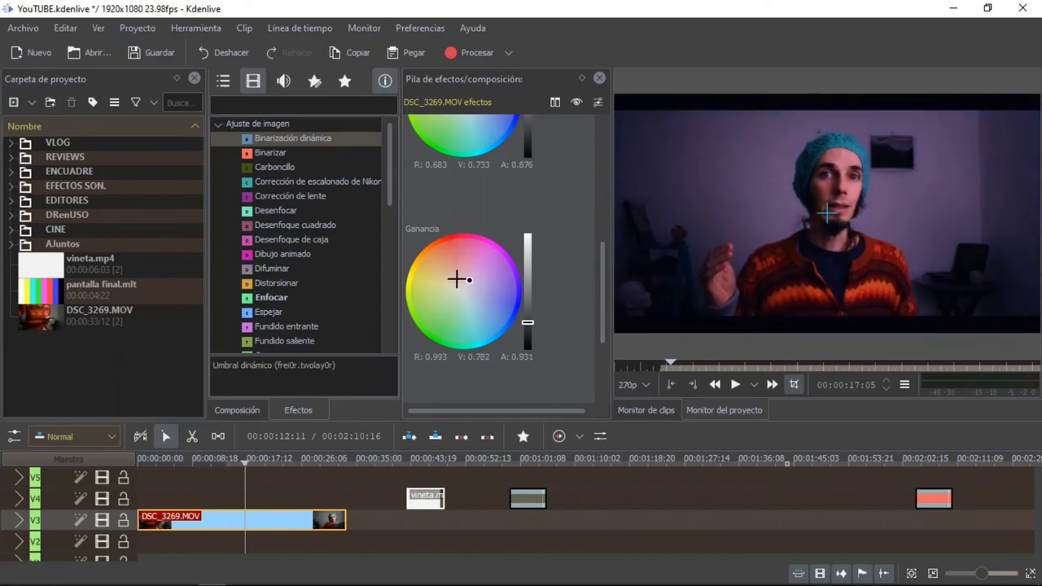
left_click_drag(457, 286, 463, 291)
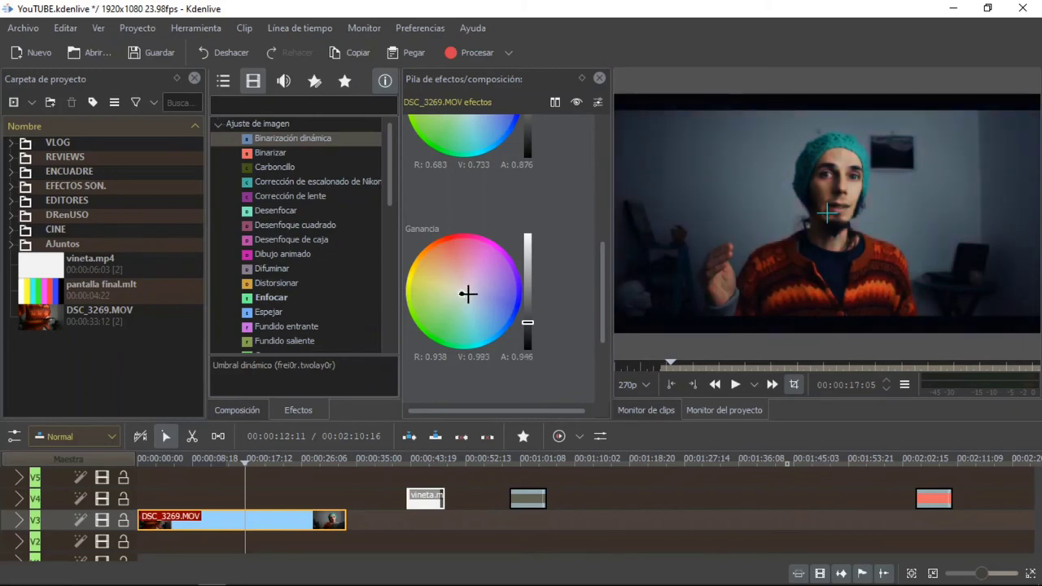
left_click_drag(469, 294, 467, 293)
Lower the colour-wheel effect's Gama level to R 0.643, V 0.689, A 0.824 and collapse the effect.
left_click_drag(601, 290, 603, 316)
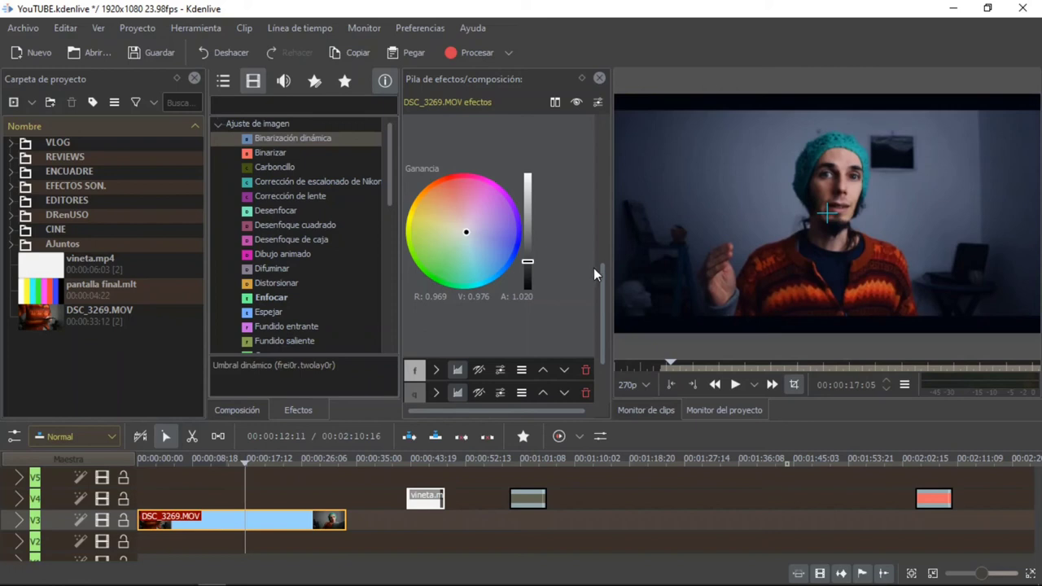
left_click_drag(602, 268, 599, 208)
left_click_drag(527, 239, 529, 242)
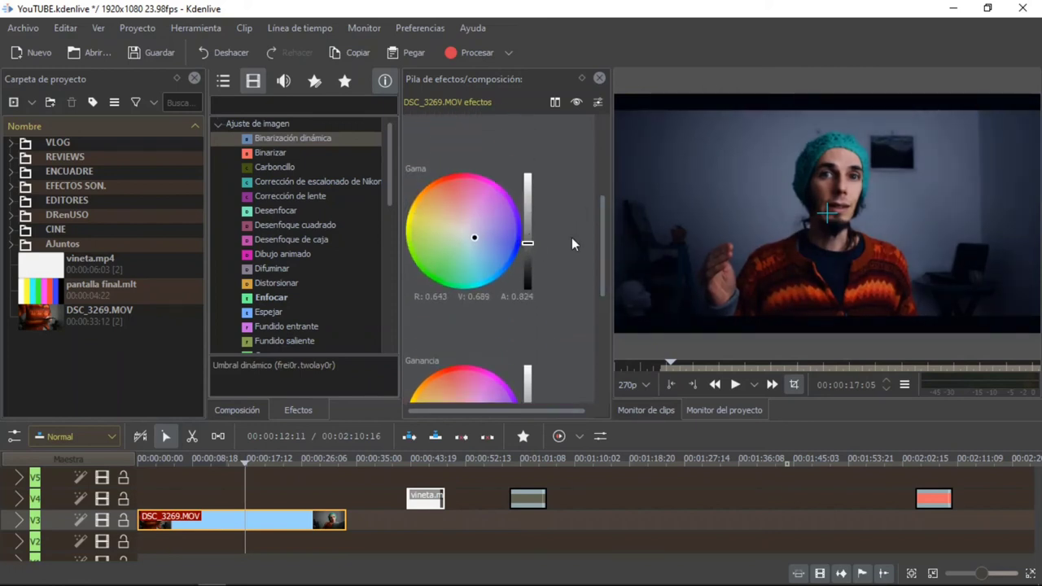
left_click_drag(603, 244, 603, 180)
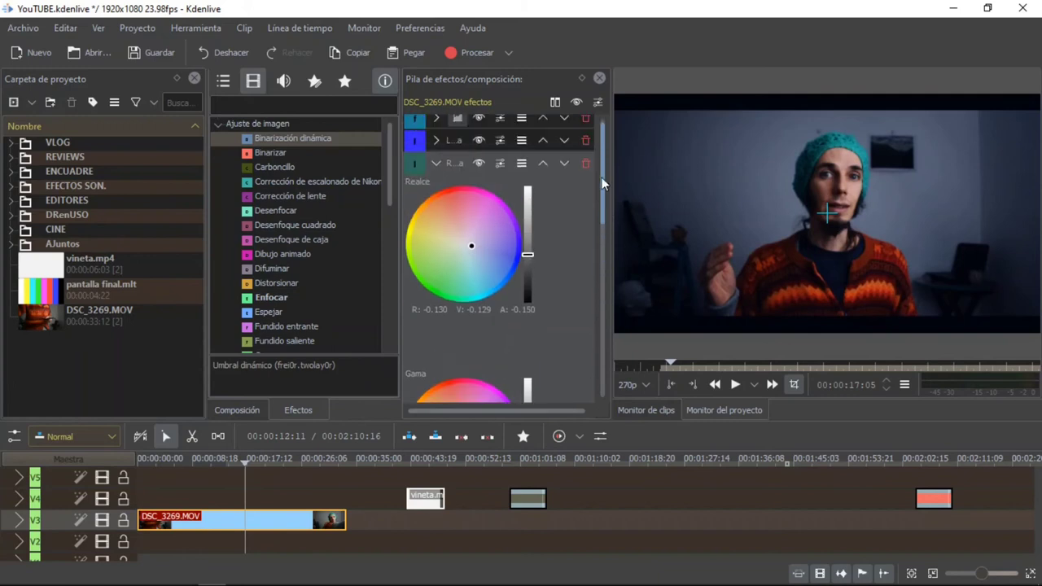
left_click(437, 164)
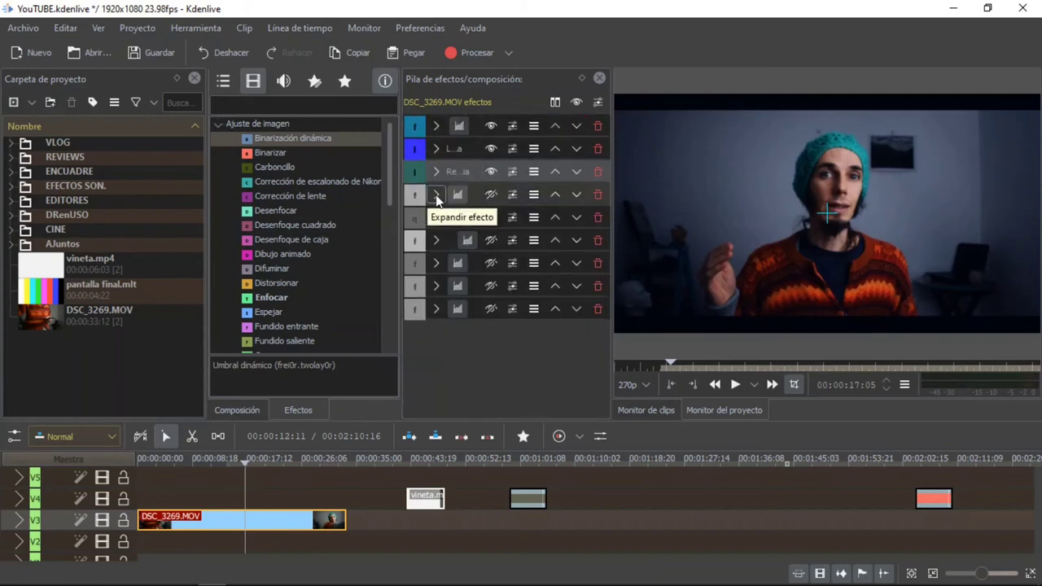
Enable the saturation effect, reduce its Saturación trying levels such as 90, and collapse the effect.
left_click(423, 201)
left_click(491, 196)
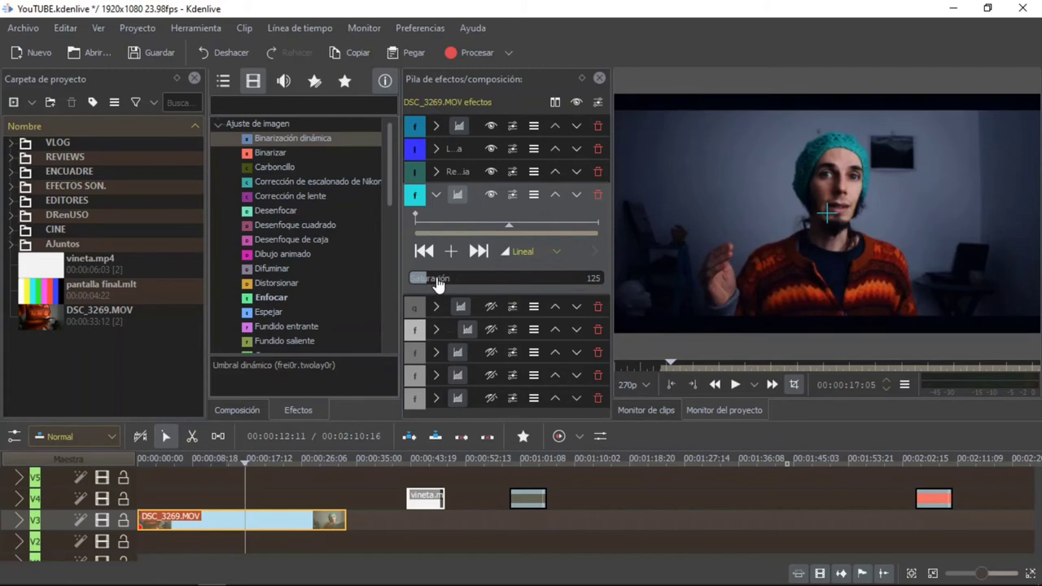
left_click_drag(436, 281, 421, 282)
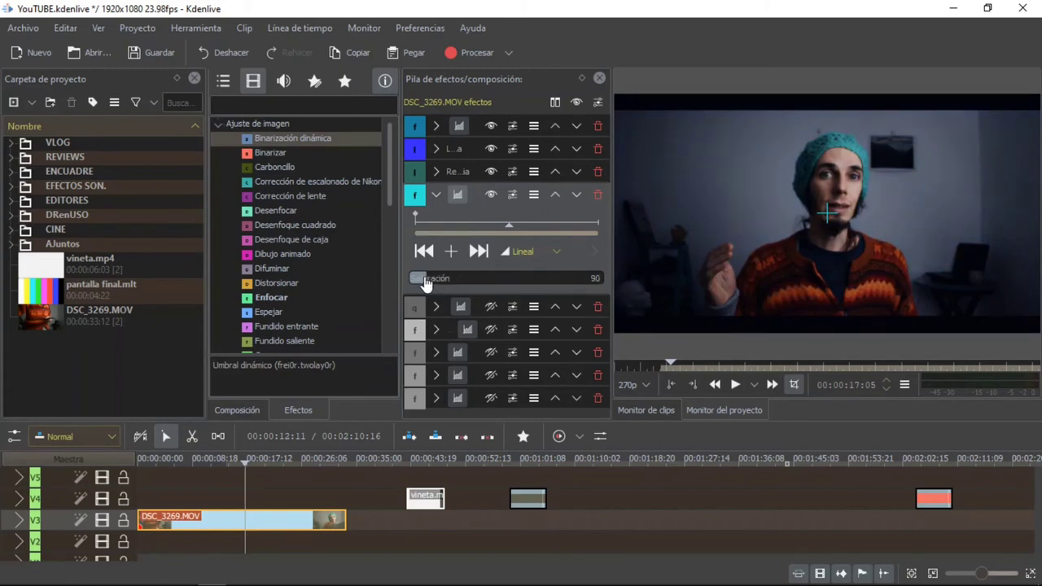
left_click_drag(431, 281, 424, 282)
left_click(436, 194)
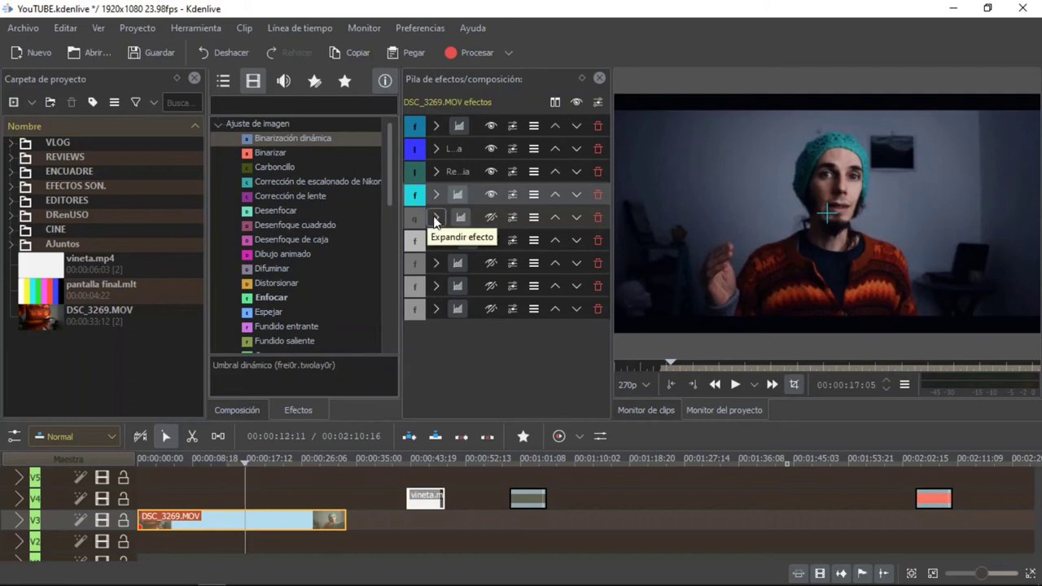
Enable the transform effect and enlarge the frame slightly to X -9, Y -3, width 1929 and height 1083.
left_click(435, 218)
left_click(479, 216)
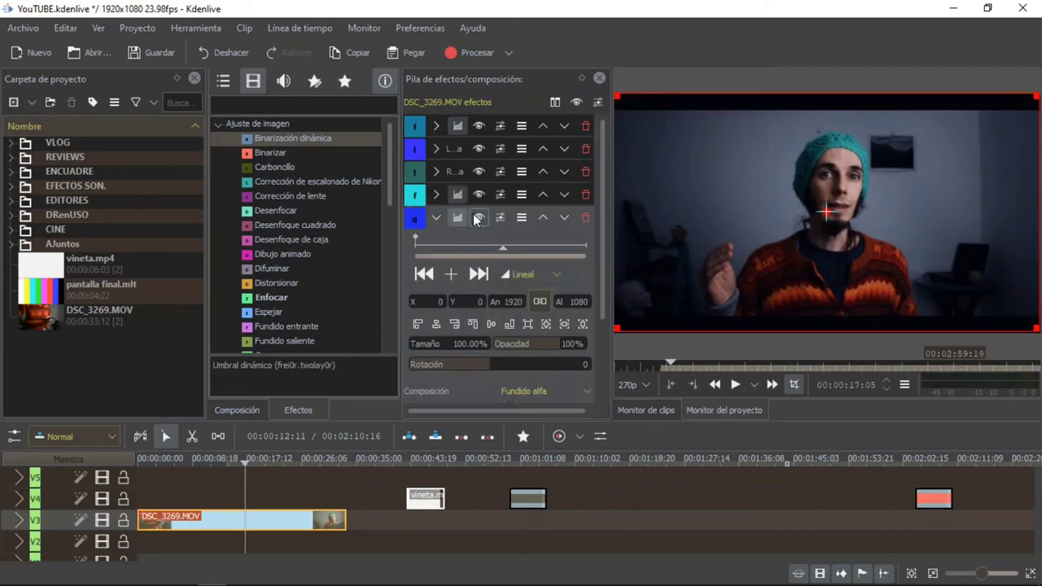
left_click_drag(518, 410, 530, 409)
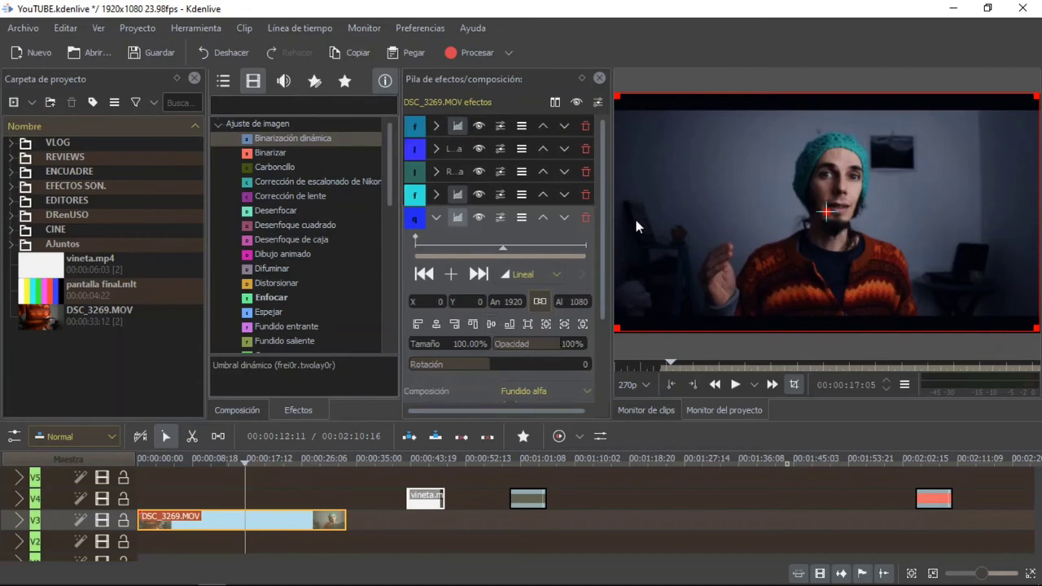
mouse_move(619, 97)
left_mouse_down()
mouse_move(712, 168)
mouse_move(616, 96)
left_mouse_up()
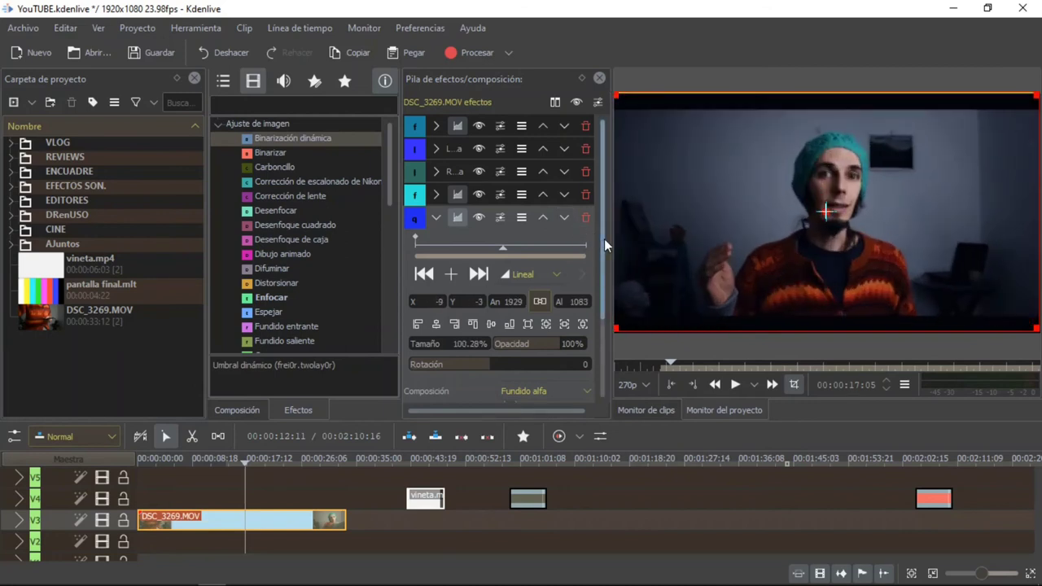
Try a Rotación of 111 on the transform effect and reset it to 0.
scroll(604, 239, "down", 3)
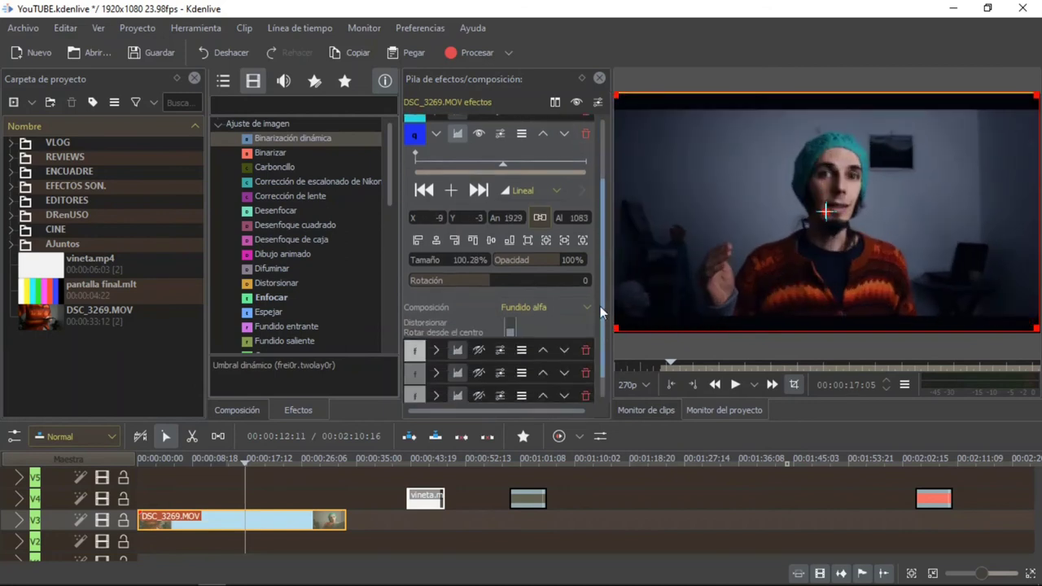
left_click(516, 295)
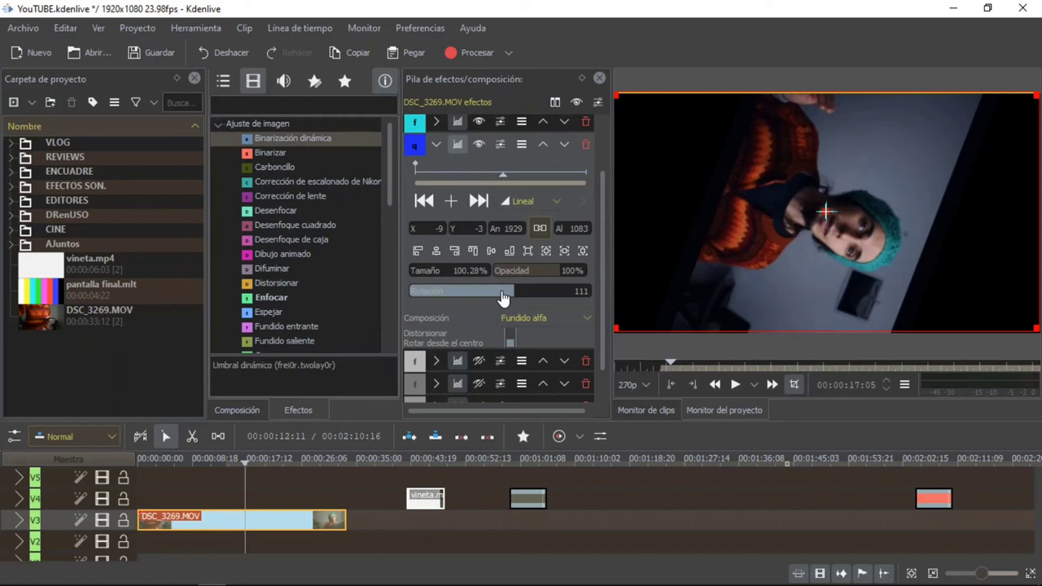
left_click(502, 298)
type("0")
key("Return")
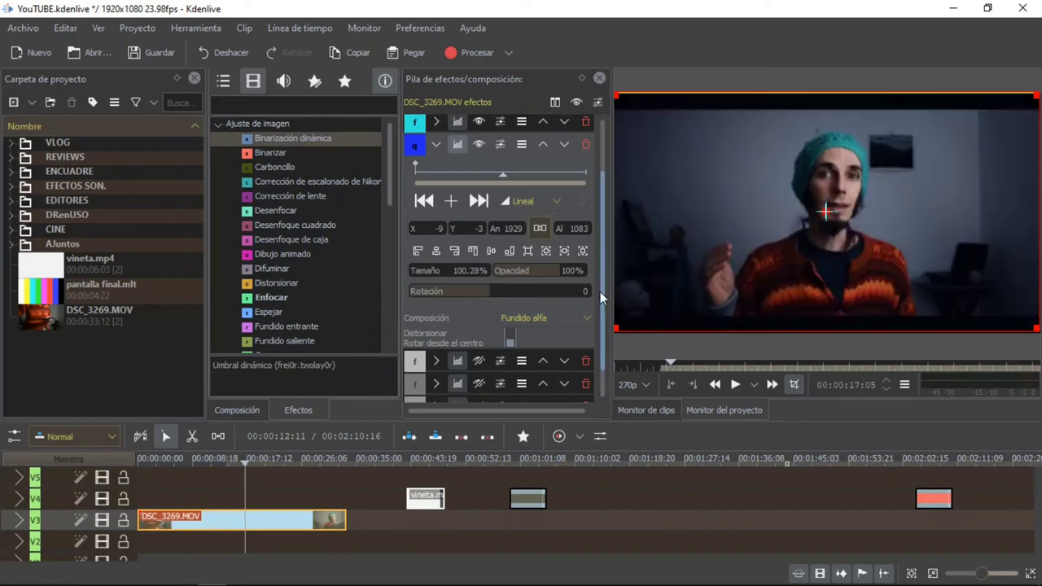
Collapse the transform effect and disable it on the clip.
scroll(600, 292, "down", 1)
scroll(603, 285, "up", 2)
left_click_drag(497, 294, 570, 298)
left_click_drag(604, 196, 605, 191)
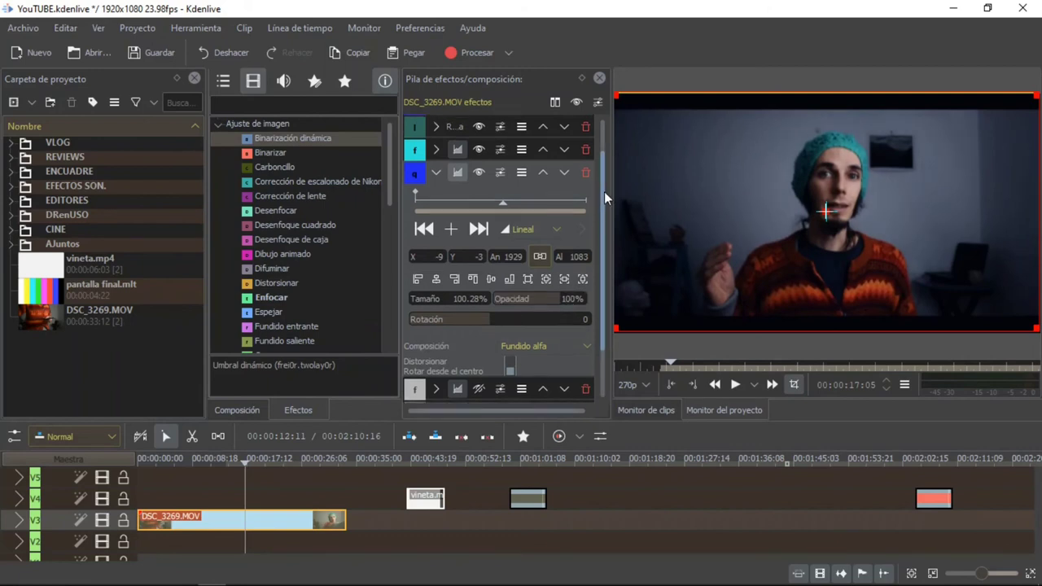
left_click(438, 173)
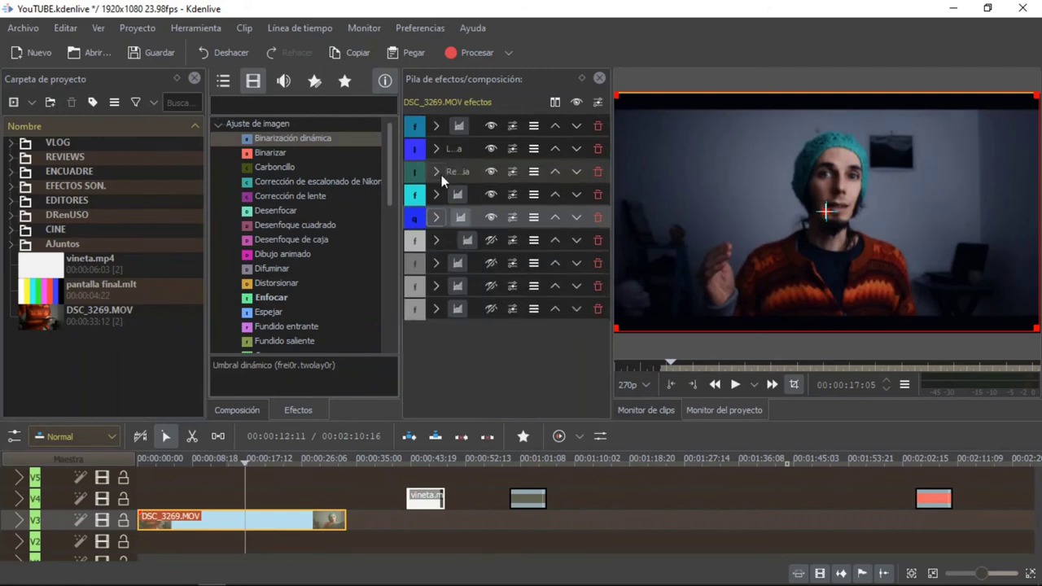
left_click(491, 217)
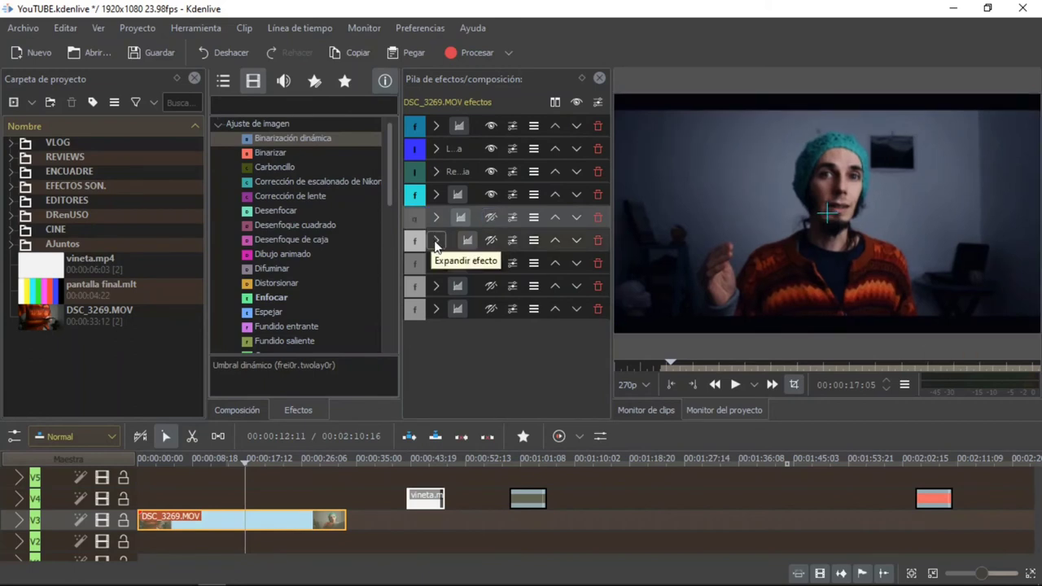
Review the disabled white-balance effect, then temporarily enable the effect below it and try a different level.
left_click(436, 241)
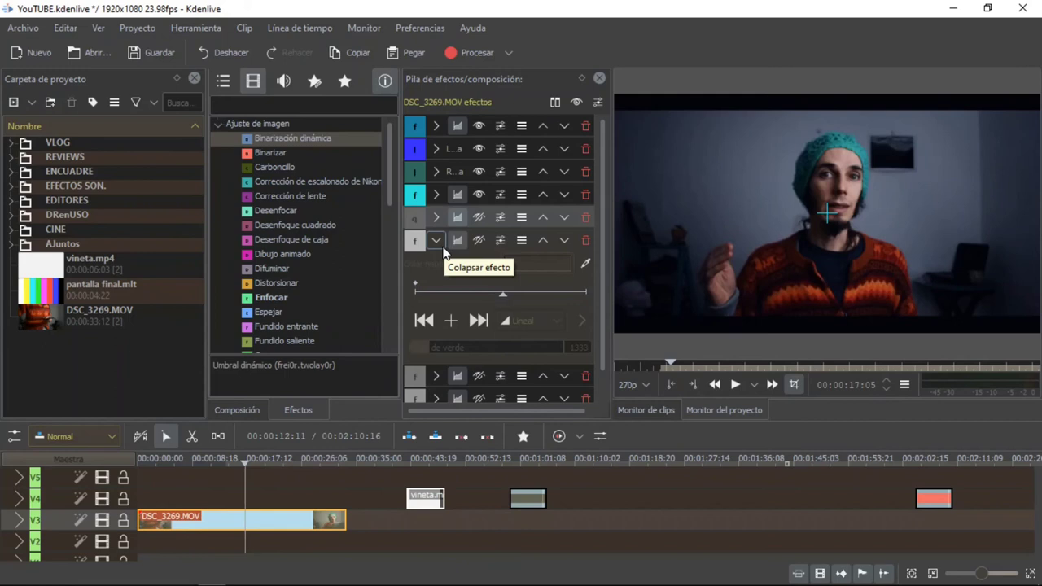
left_click(438, 242)
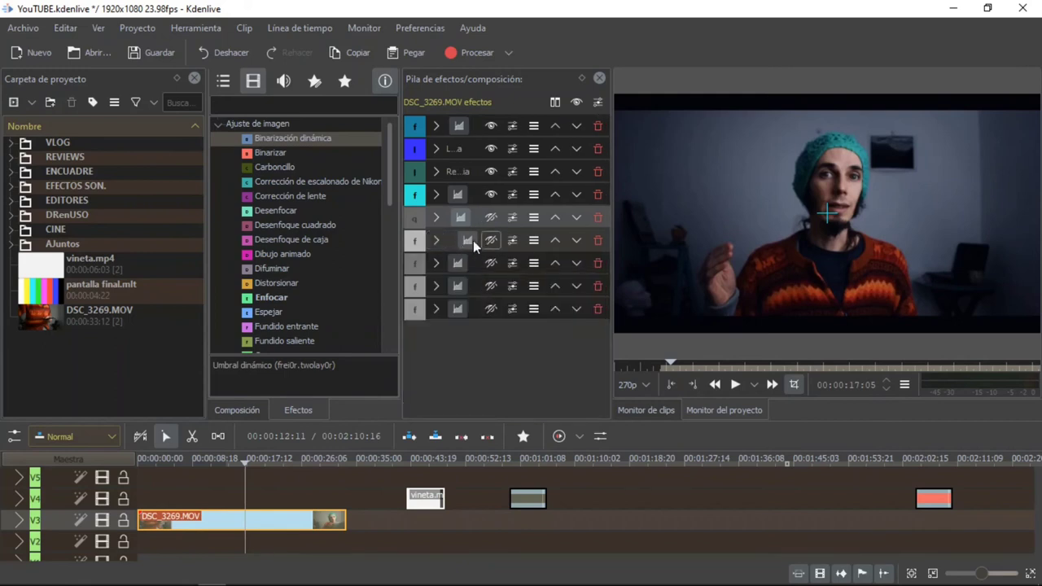
left_click(435, 263)
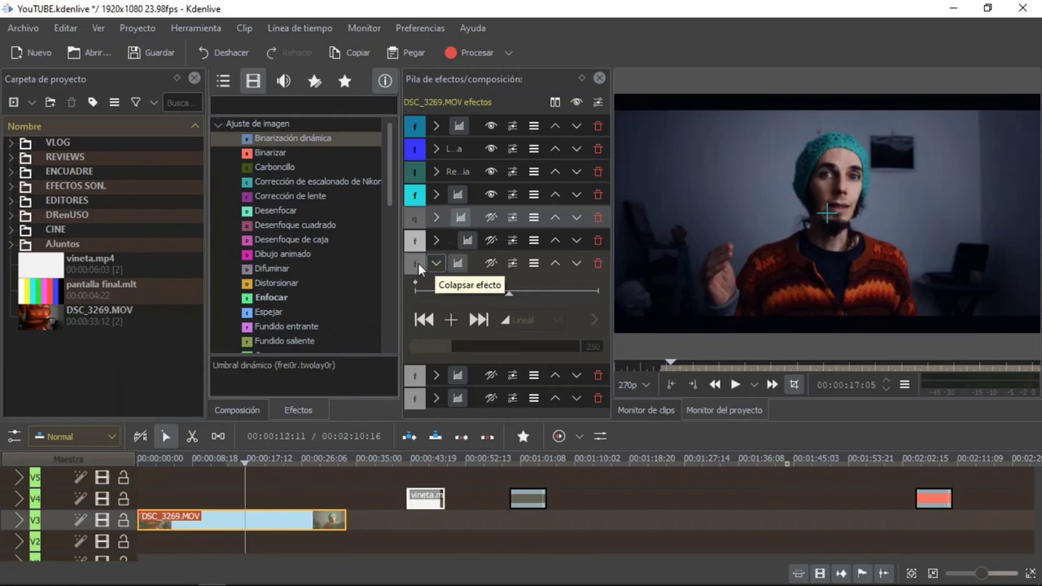
left_click(491, 263)
left_click_drag(474, 347, 447, 354)
left_click(437, 263)
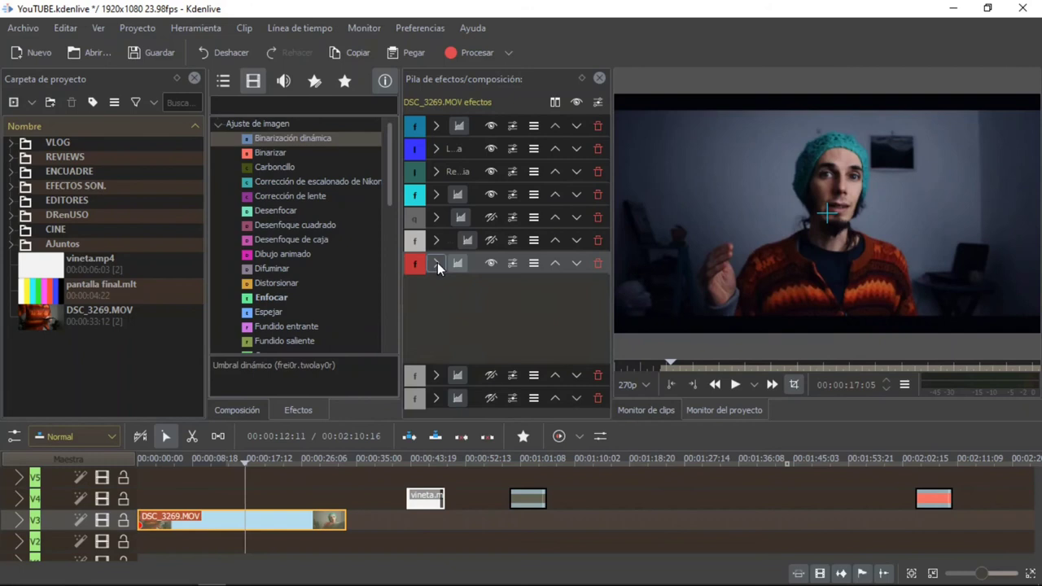
left_click(491, 263)
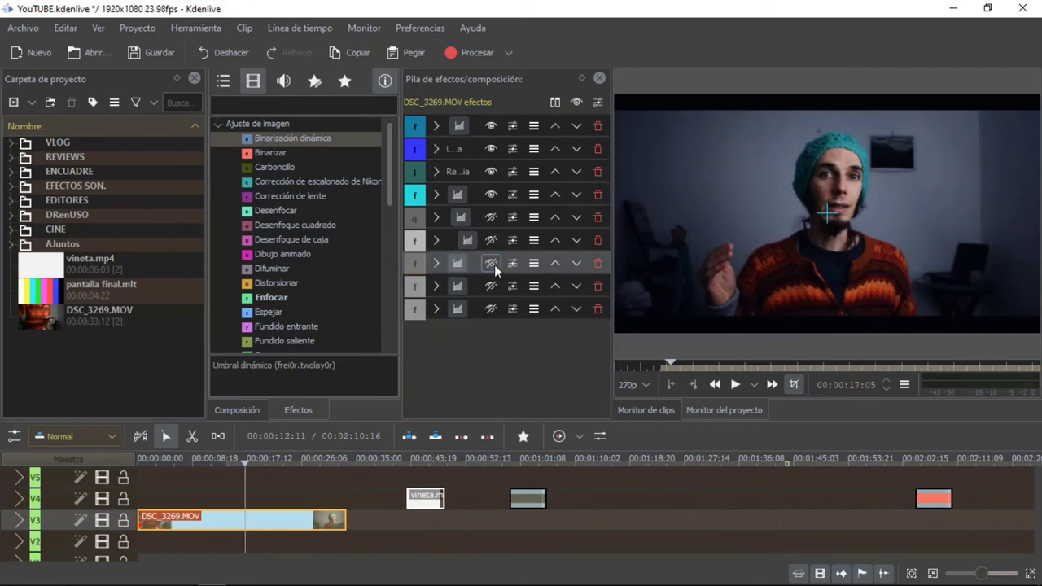
Review the second-to-last effect's settings, then enable the last effect in the stack and set its Cantidad to 354.
left_click(437, 286)
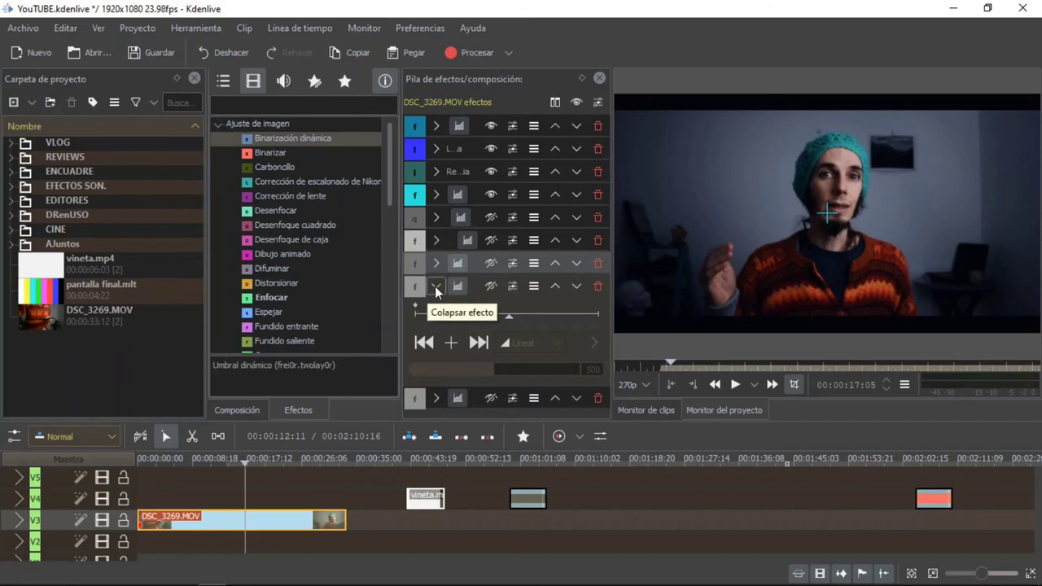
left_click(437, 290)
left_click(436, 308)
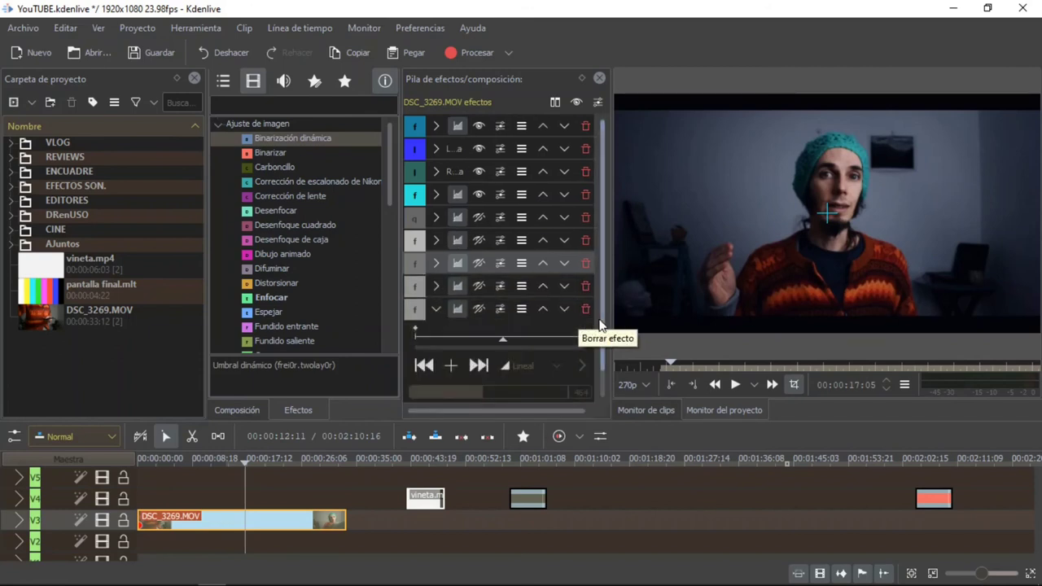
scroll(603, 329, "down", 2)
left_click(478, 280)
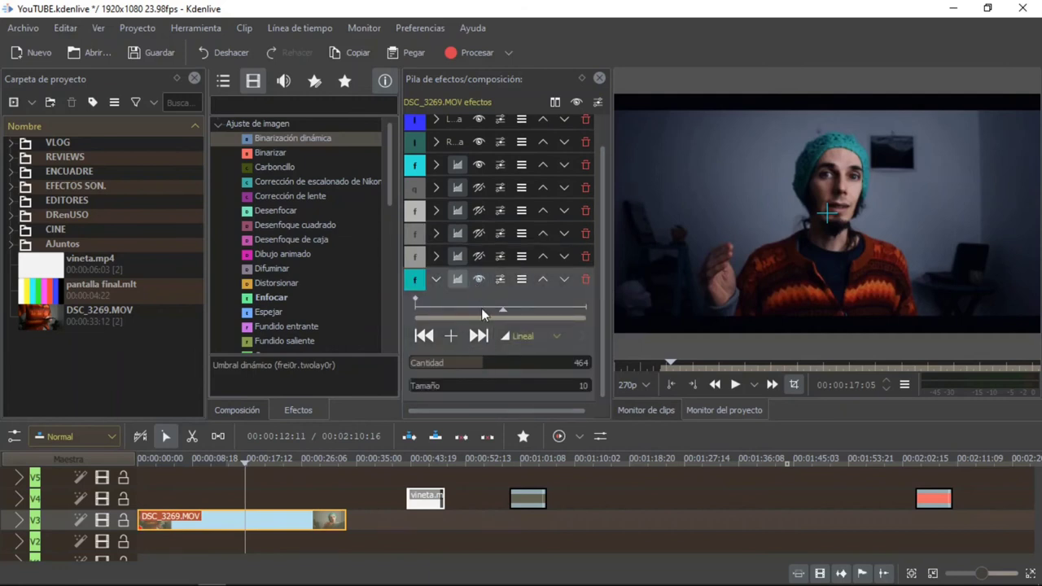
left_click_drag(476, 368, 468, 369)
Set the monitor preview resolution to 720p, raise the last effect's Cantidad to 435 and compare the image without it.
left_click(640, 385)
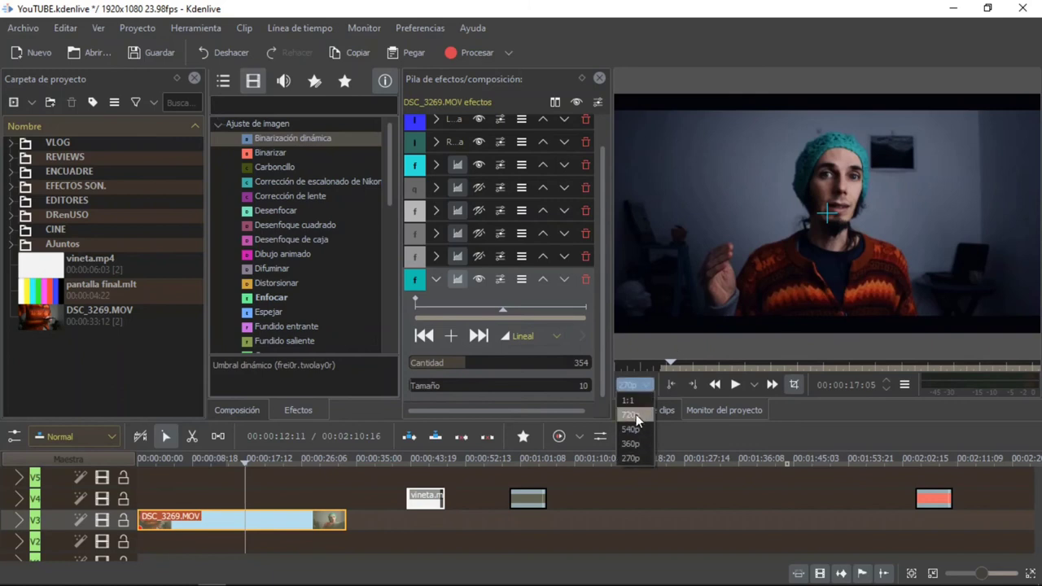
left_click(636, 415)
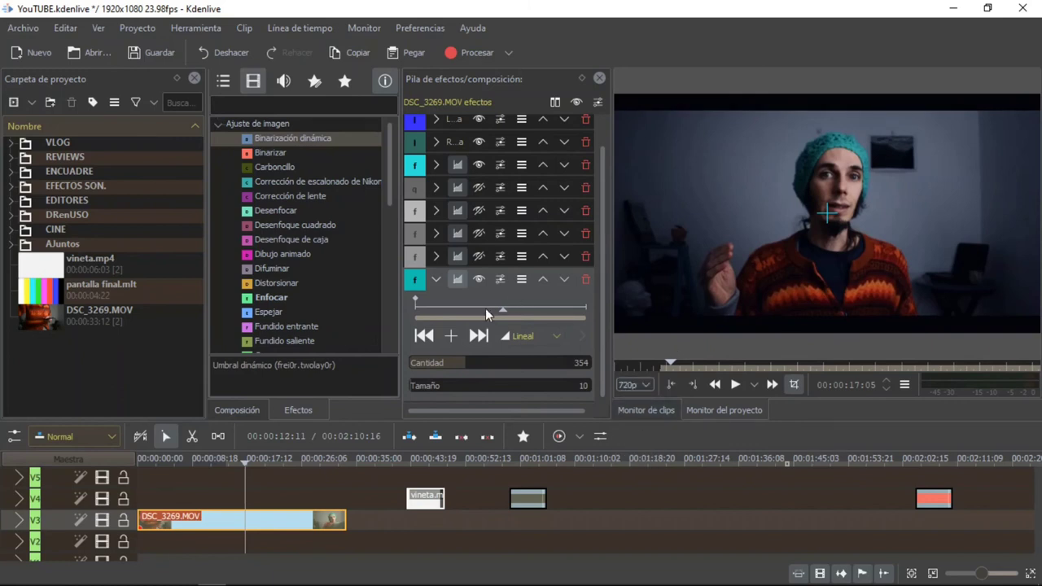
mouse_move(470, 366)
left_mouse_down()
mouse_move(541, 367)
mouse_move(469, 369)
mouse_move(479, 368)
left_mouse_up()
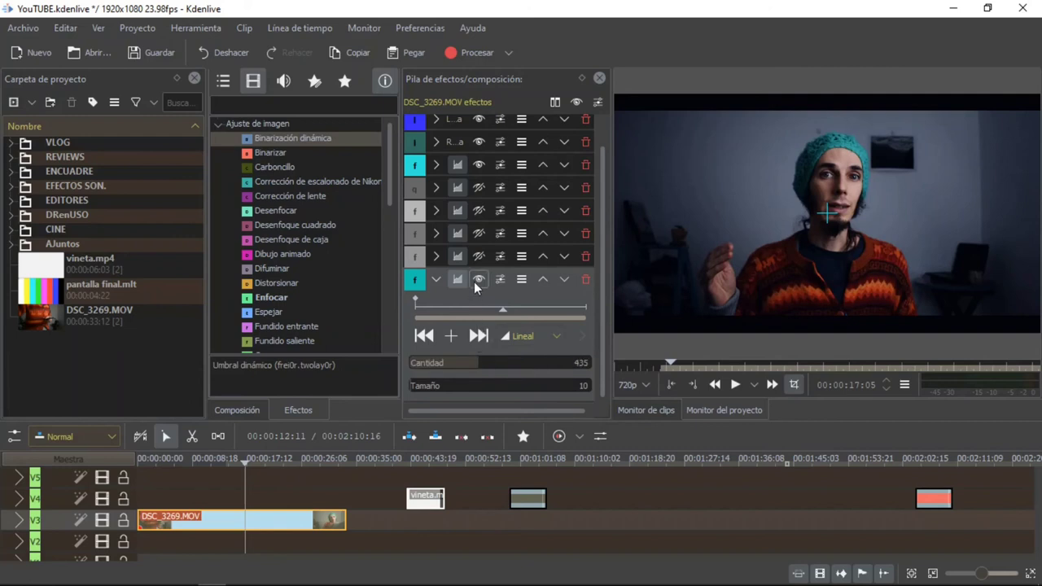
left_click(478, 279)
left_click(478, 279)
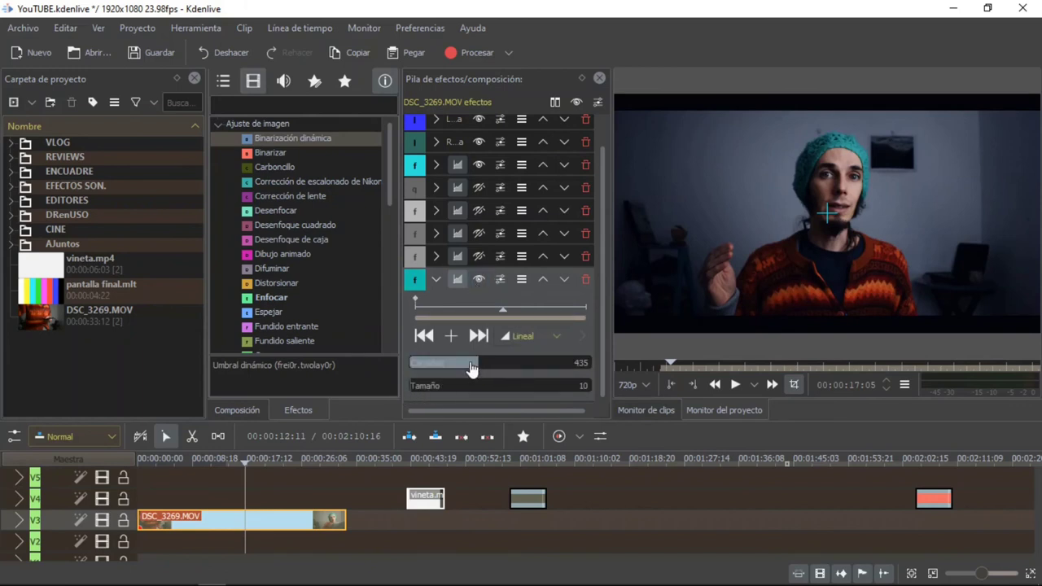
Lower the Cantidad of the last effect in the stack to 402 and collapse that effect.
left_click_drag(483, 368, 473, 368)
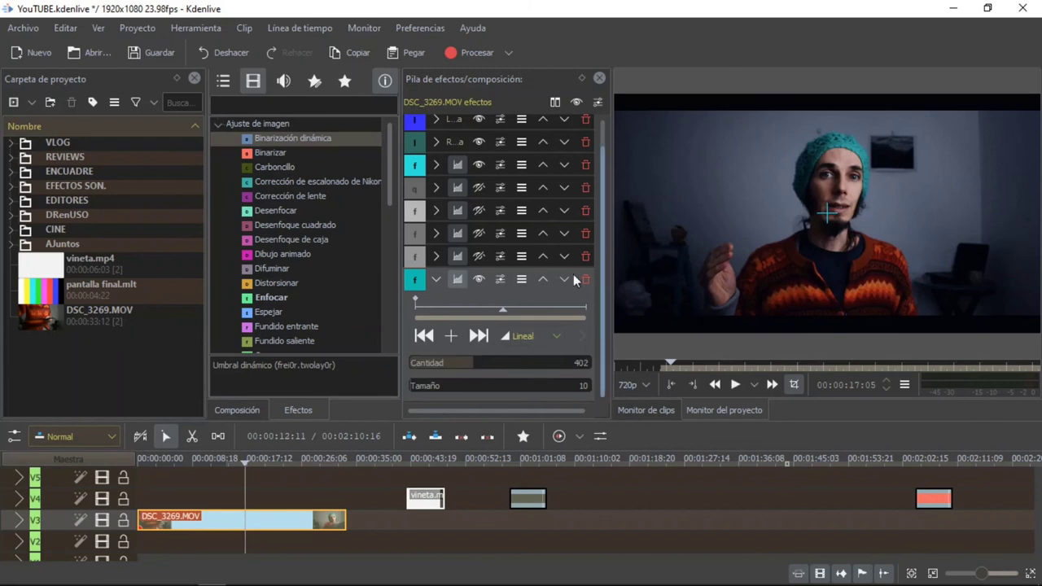
left_click(437, 279)
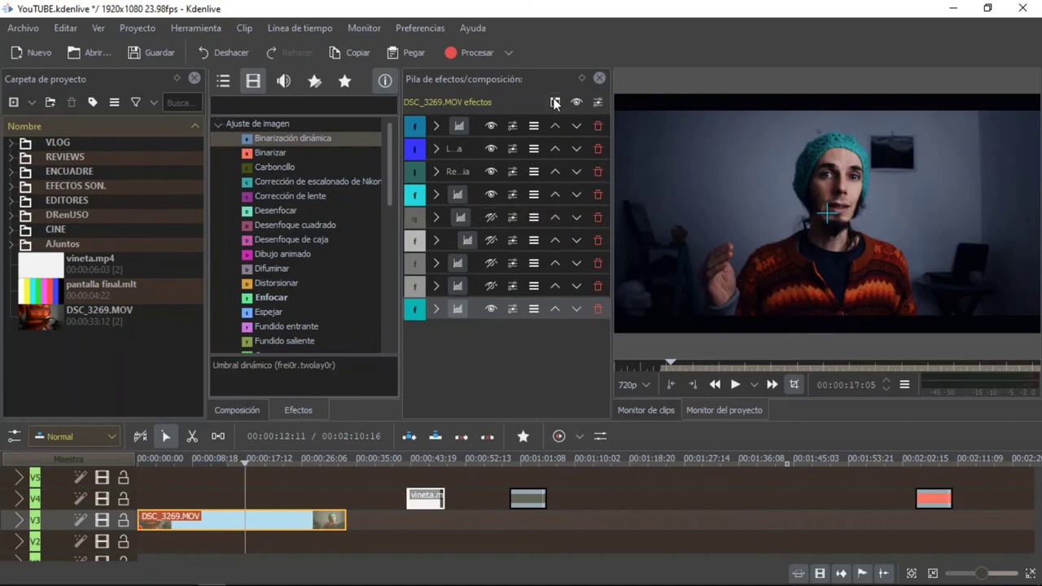
Save the clip's whole effect stack under the name testeyoutube and locate it among the custom effects.
left_click(535, 126)
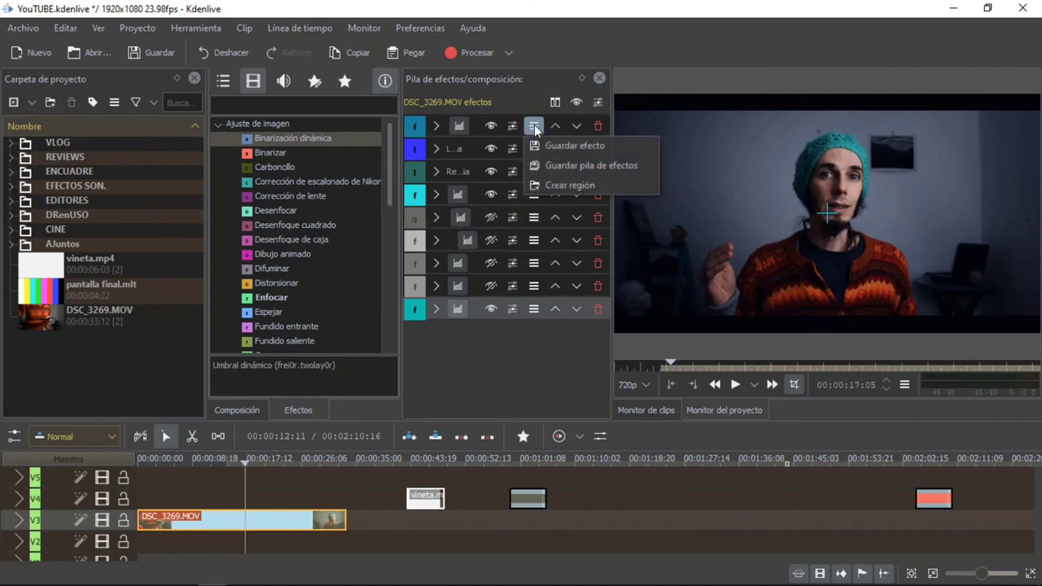
left_click(559, 166)
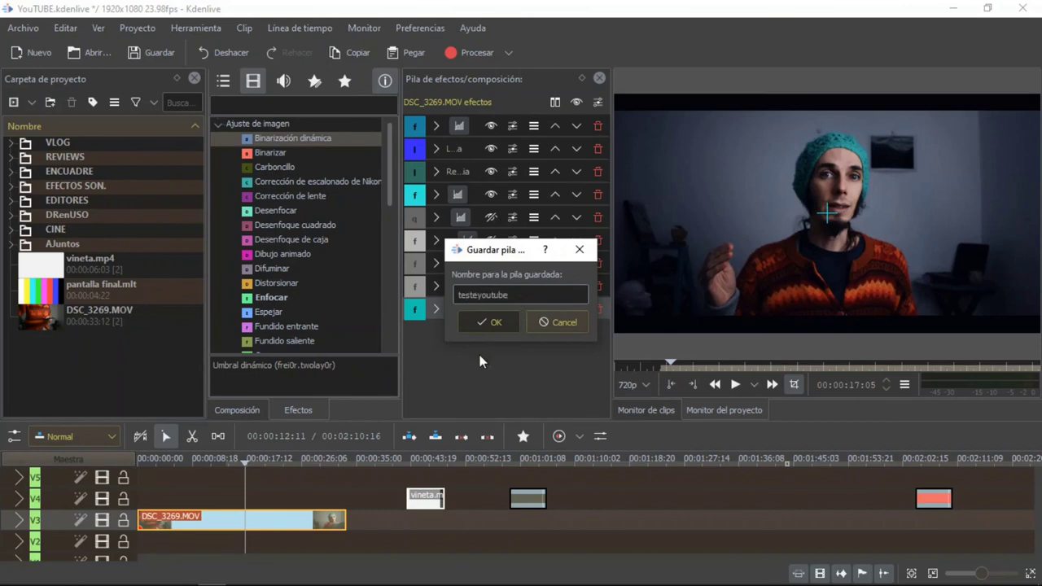
left_click(491, 323)
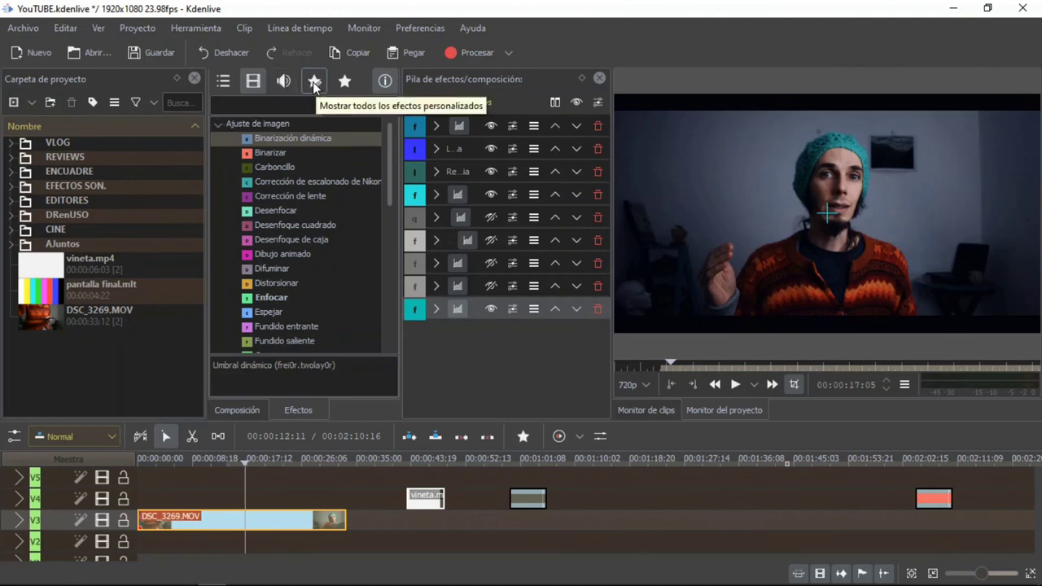
left_click(314, 81)
double_click(261, 123)
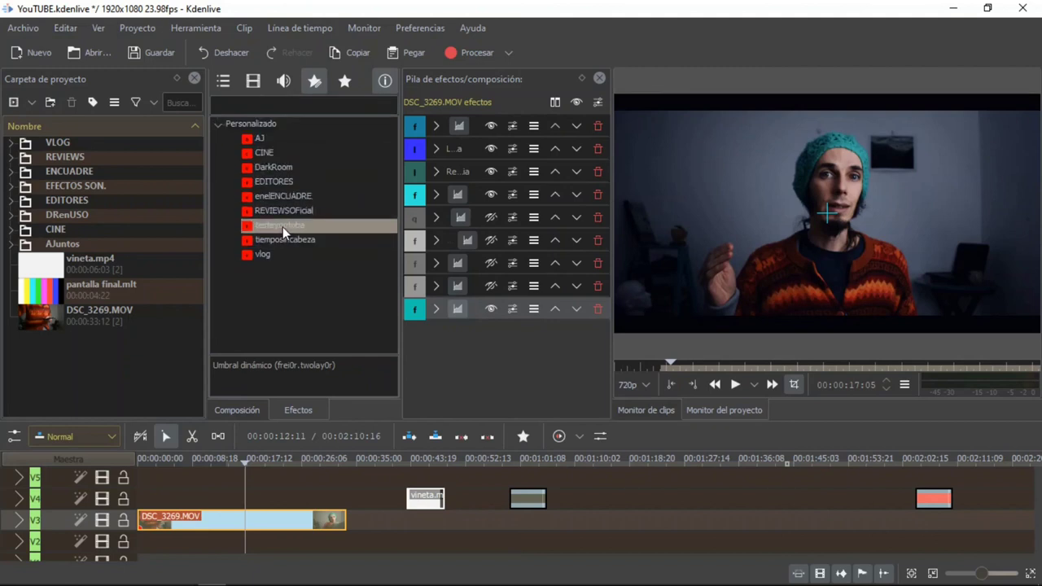
Delete all the effects from the DSC_3269.MOV clip's stack.
left_click(599, 126)
left_click(599, 126)
left_click(599, 126)
left_click(598, 126)
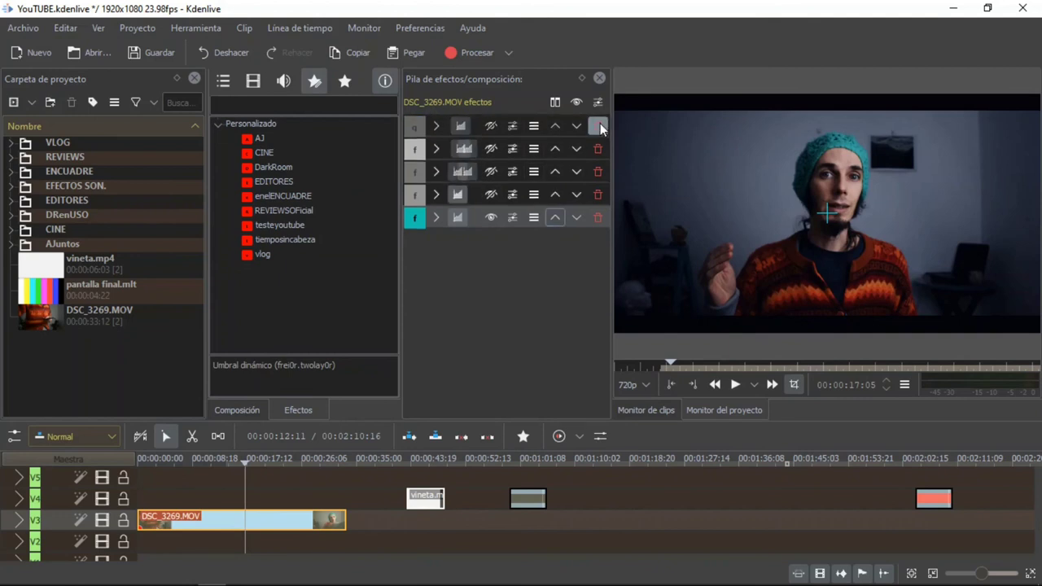
left_click(599, 126)
left_click(598, 126)
left_click(599, 126)
left_click(598, 127)
left_click(599, 126)
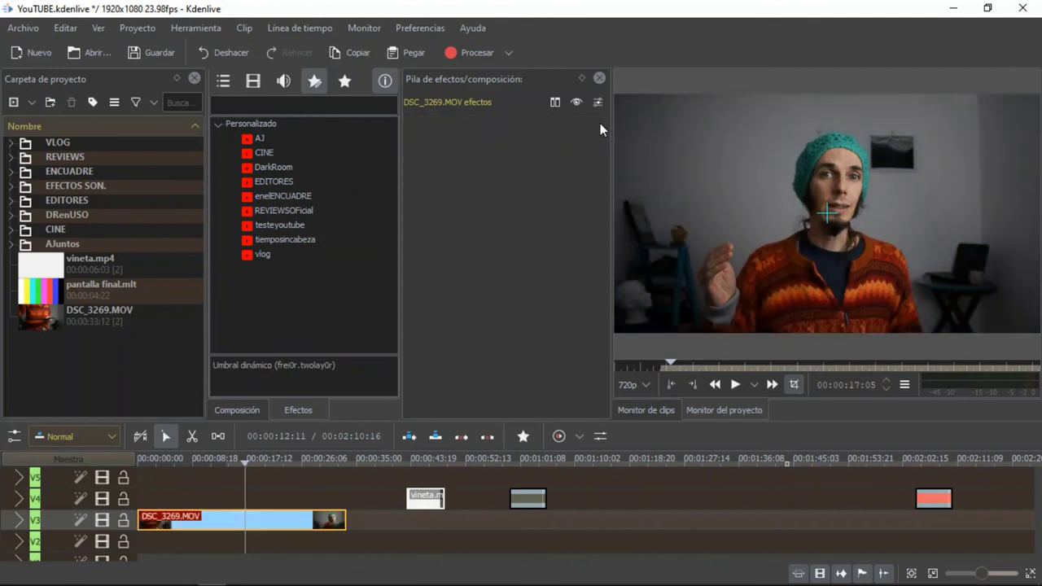
Apply the saved testeyoutube effect stack to the DSC_3269.MOV clip.
left_click(298, 231)
double_click(298, 230)
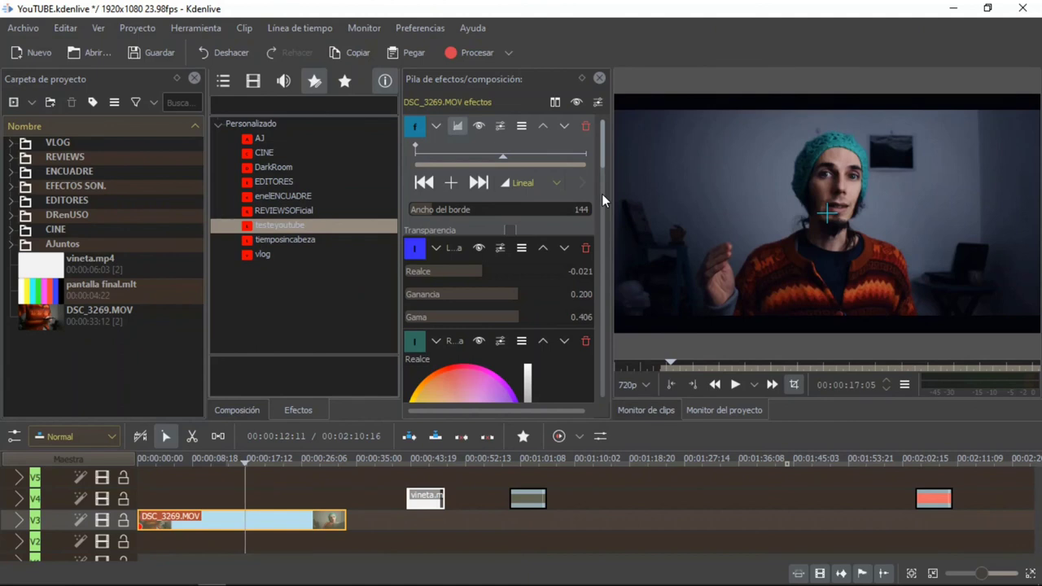
left_click(586, 128)
left_click(587, 127)
key("ctrl+z")
key("ctrl+z")
Collapse the reapplied effects, turn on the split comparison and sweep its divider across the image to compare with and without effects.
left_click(436, 285)
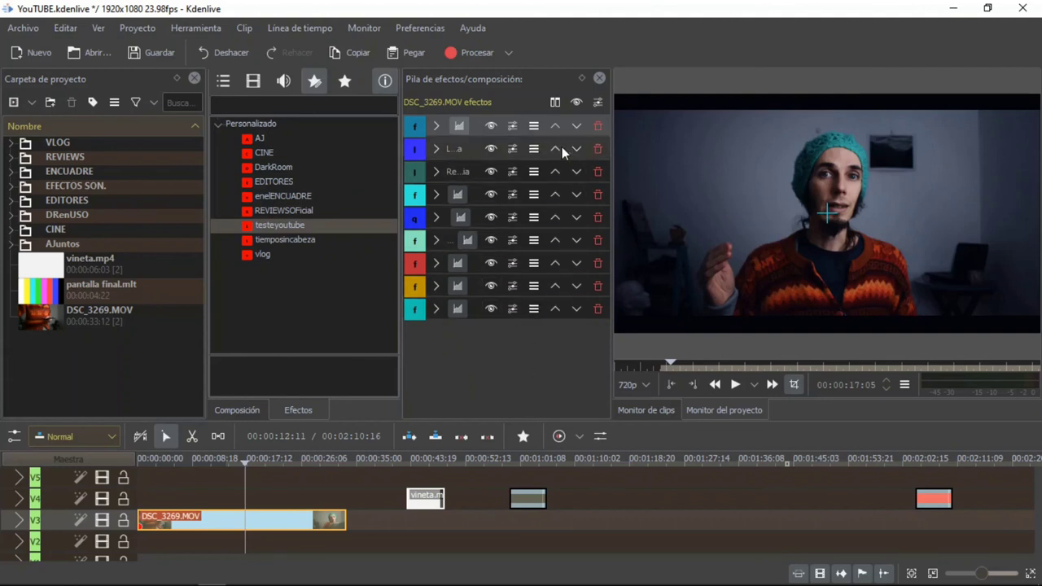
left_click(556, 103)
left_click(556, 102)
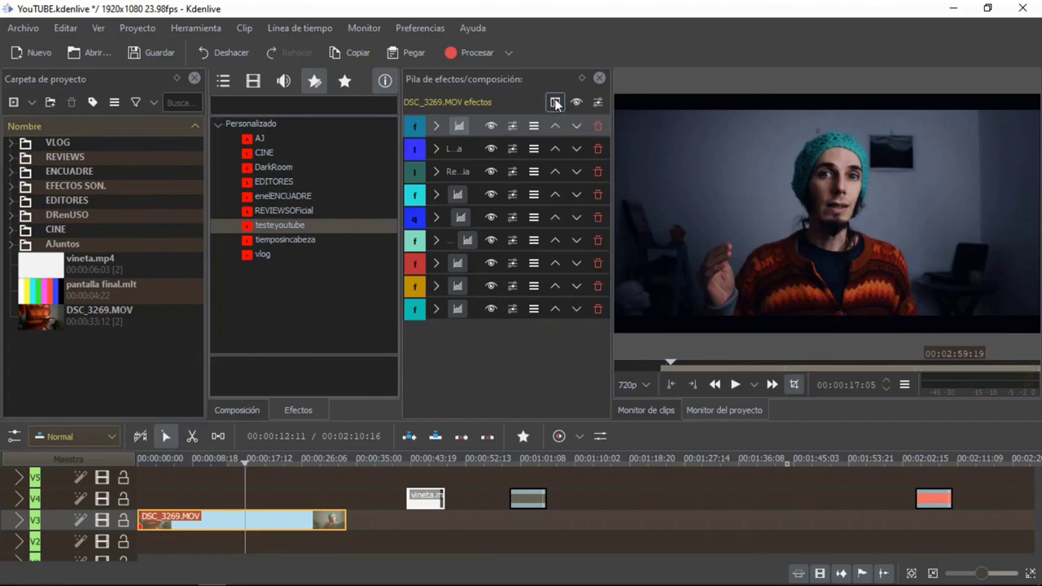
left_click(555, 102)
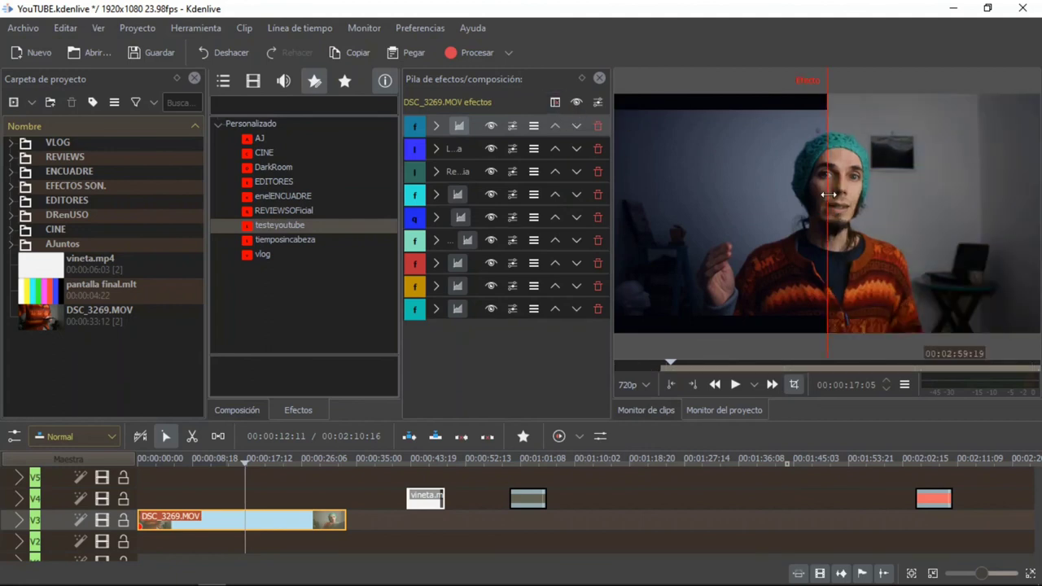
left_click_drag(829, 194, 934, 185)
left_click_drag(918, 223, 832, 234)
Browse the video effect categories Varios, Movimiento, Color and Análisis e información to examine the effects each one offers.
left_click(253, 81)
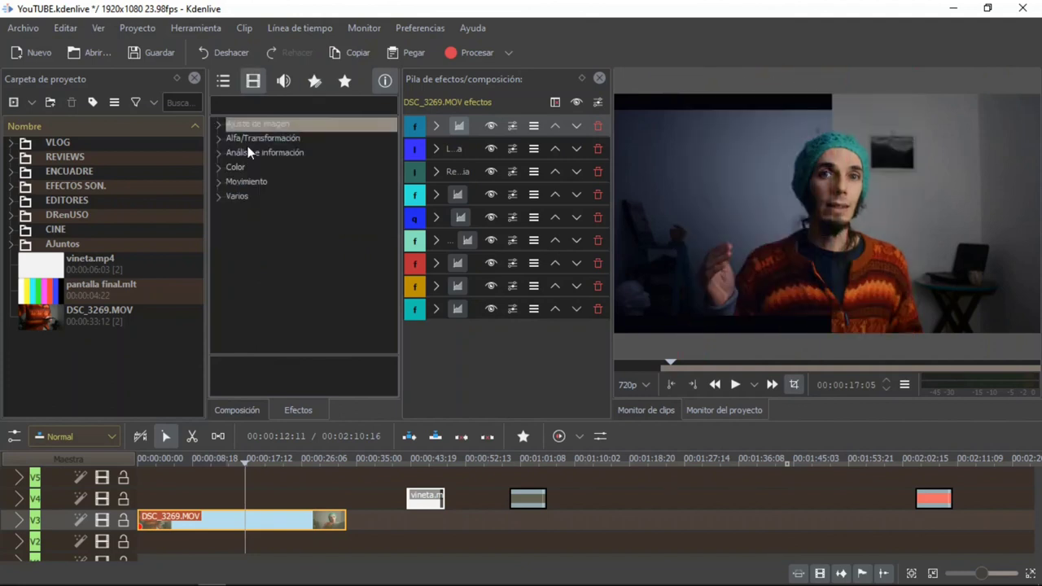
left_click(232, 193)
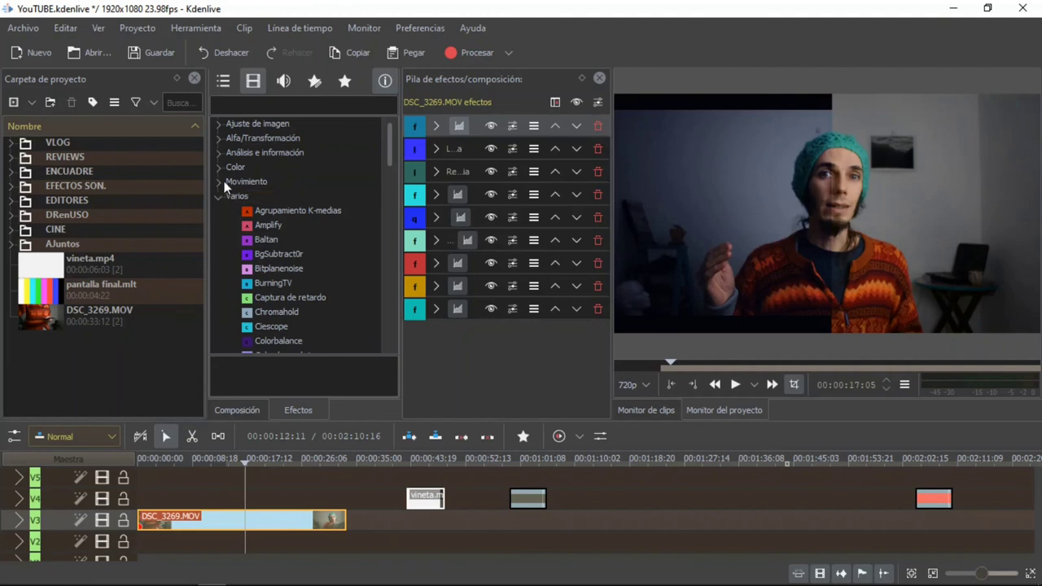
left_click(221, 195)
left_click(220, 182)
left_click(220, 181)
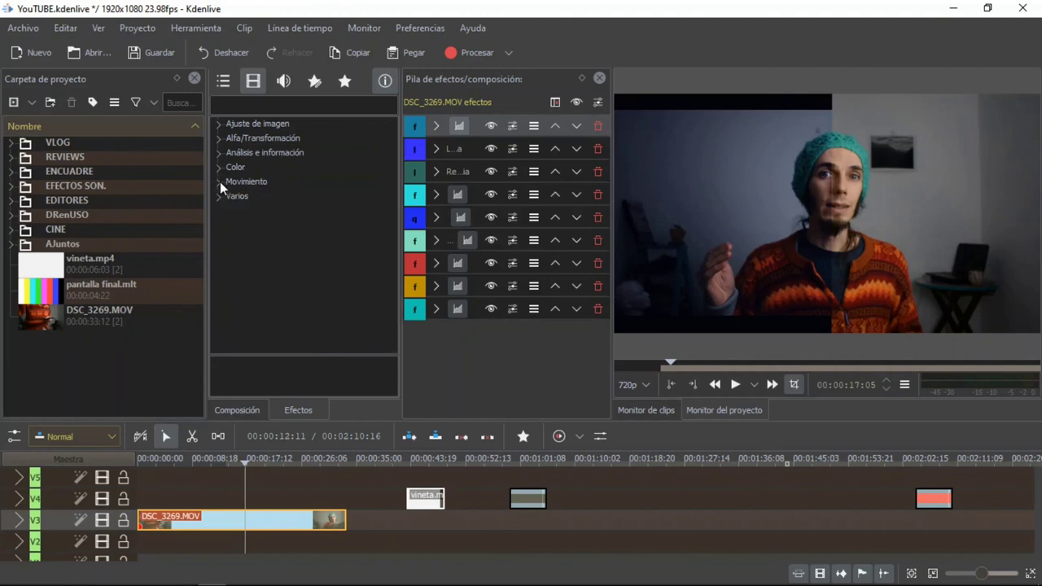
left_click(218, 182)
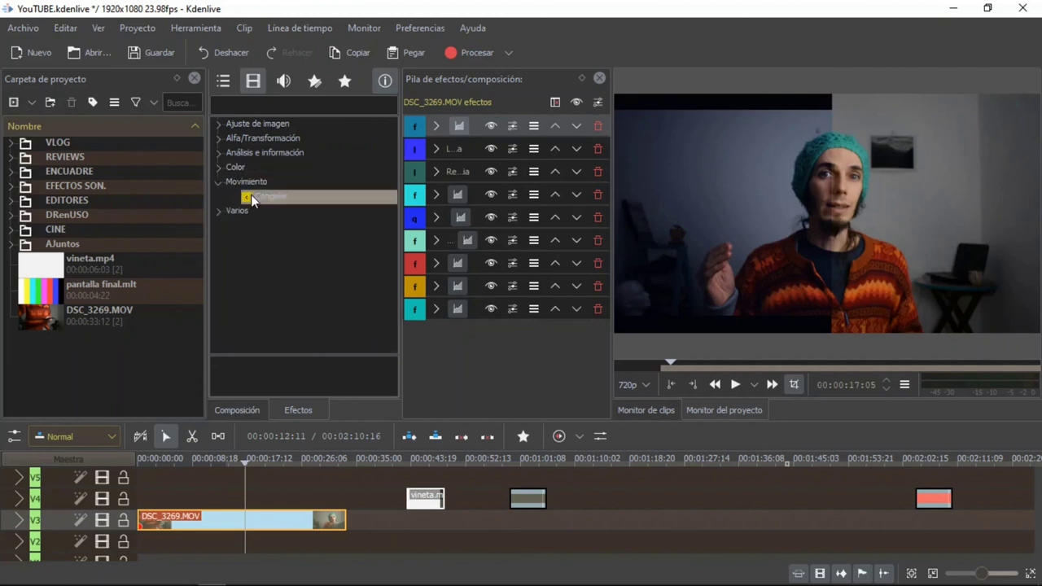
left_click(220, 180)
left_click(219, 166)
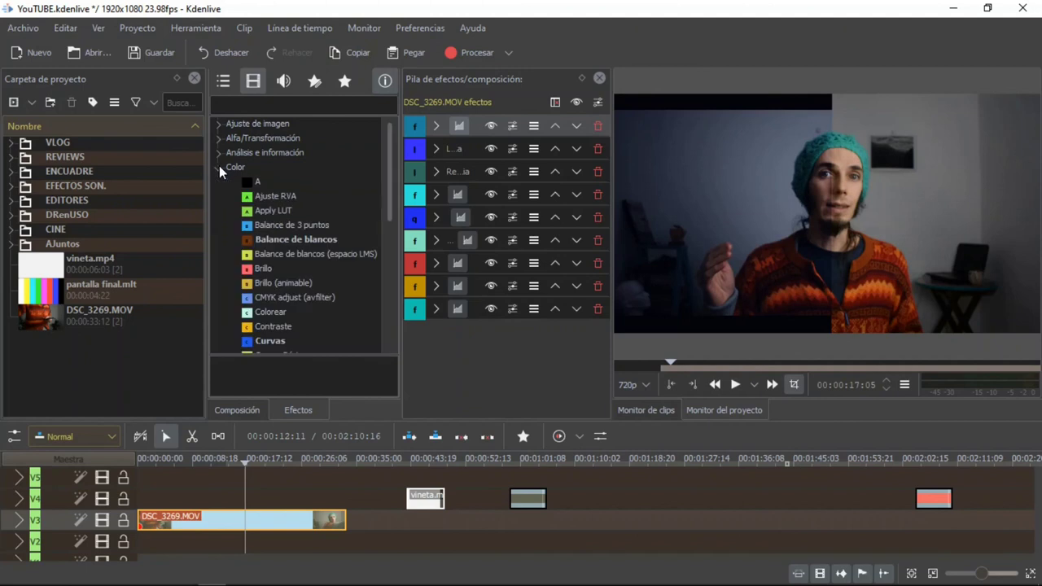
left_click(219, 166)
left_click(221, 152)
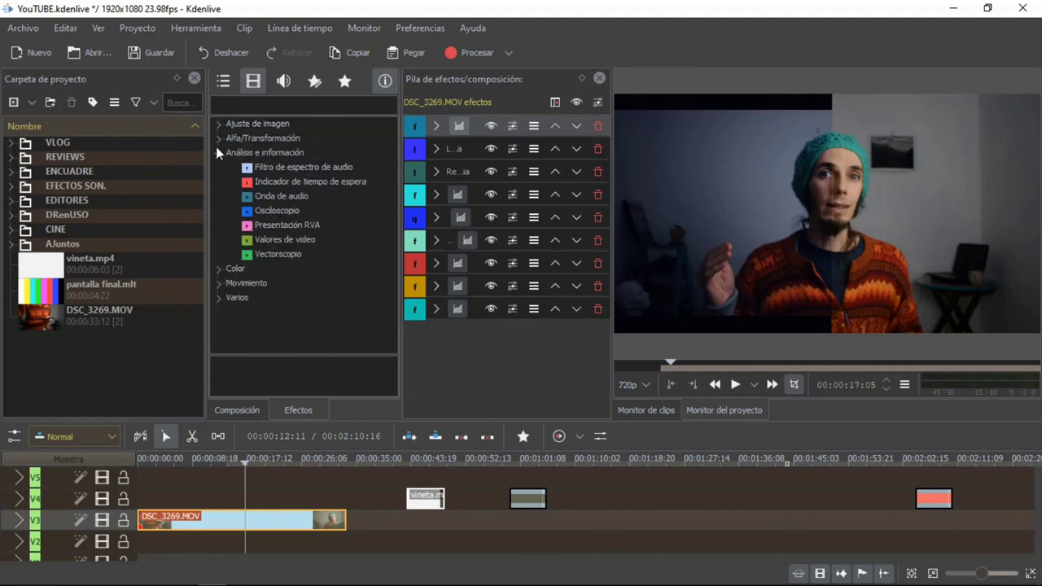
left_click(218, 141)
left_click(220, 153)
left_click(249, 138)
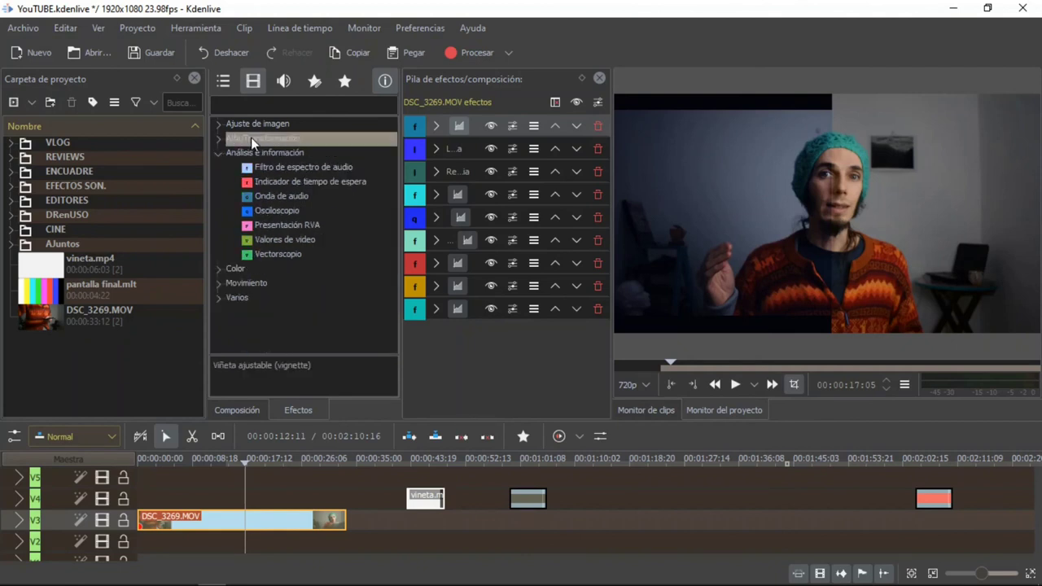
left_click(220, 153)
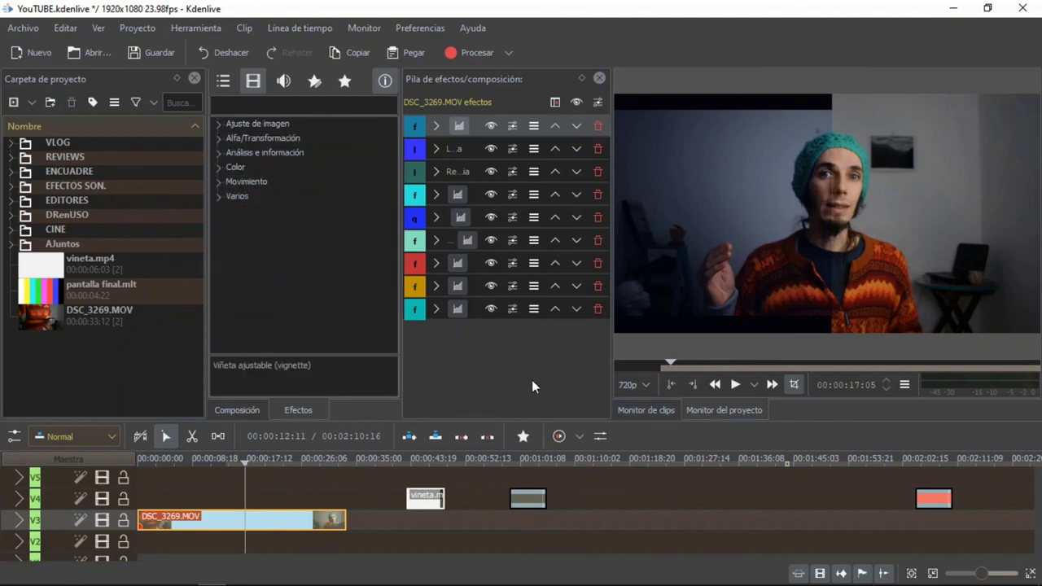
Move the split-comparison divider off the subject's face to show more of the image without effects.
left_click_drag(831, 233, 787, 256)
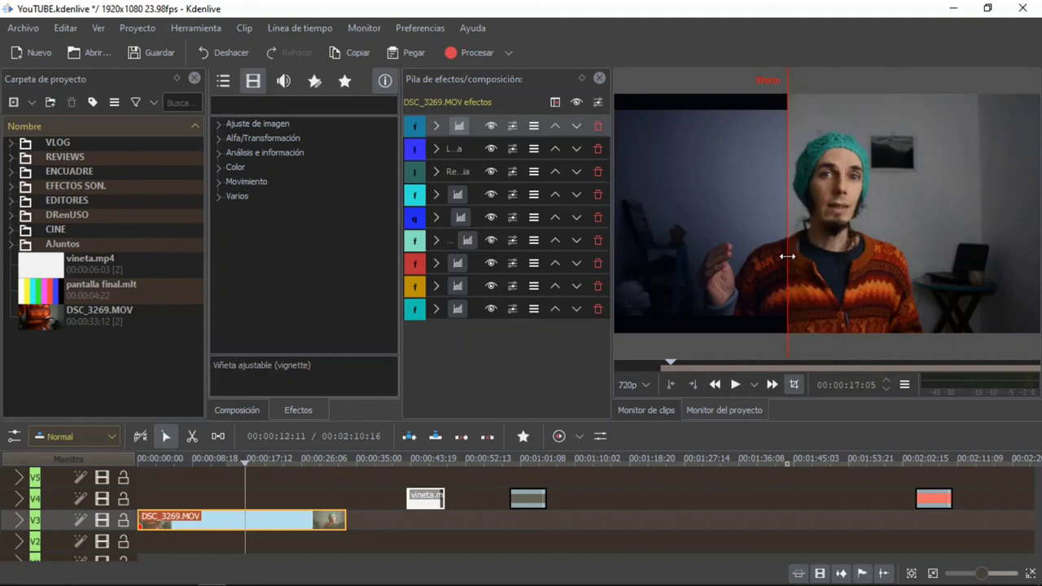